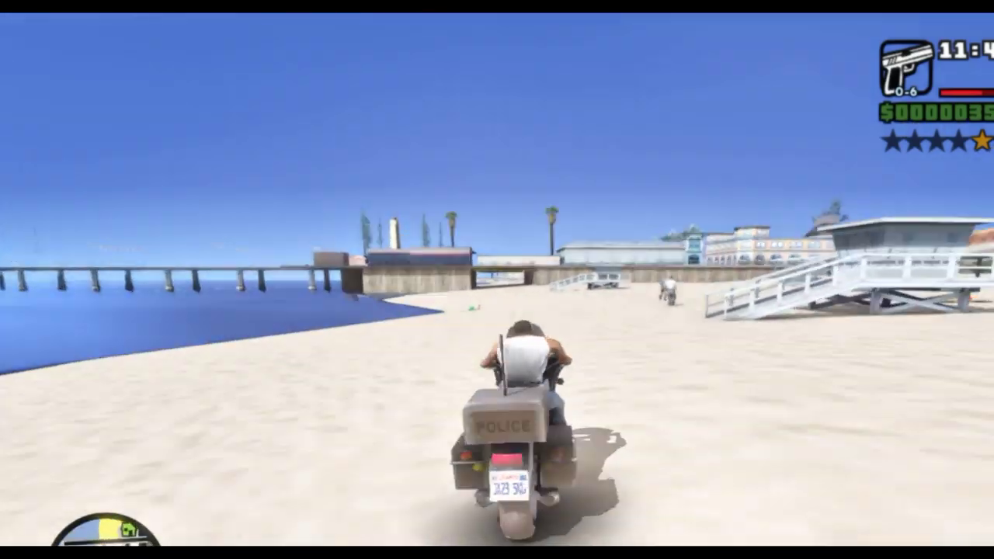
{"action": "key", "text": "a"}
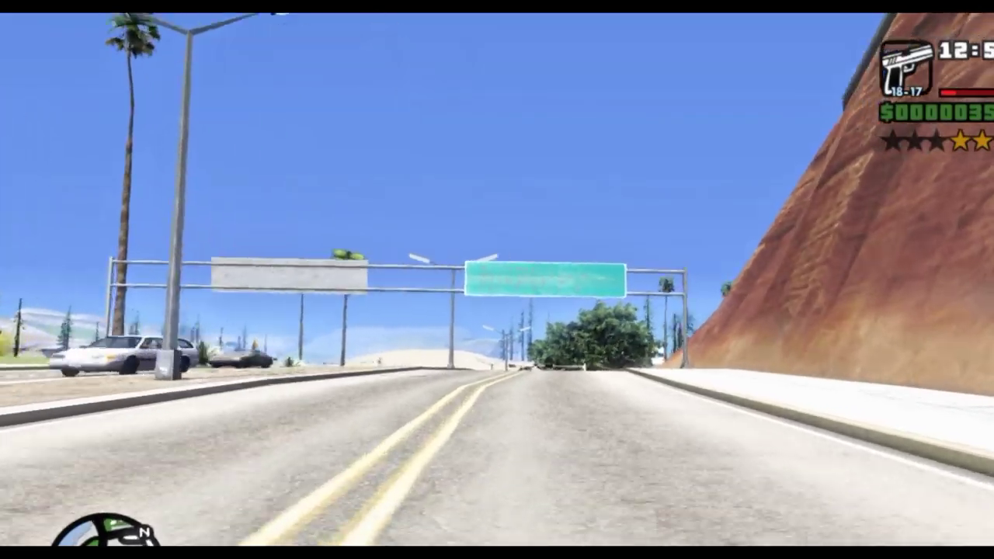
{"action": "key", "text": "v"}
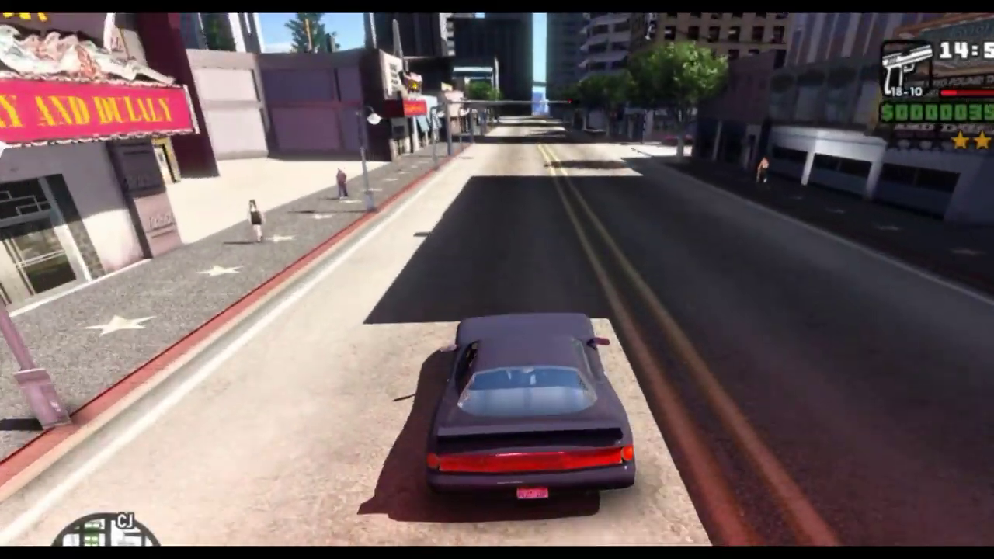
{"action": "key", "text": "v"}
{"action": "key", "text": "v"}
{"action": "key", "text": "w"}
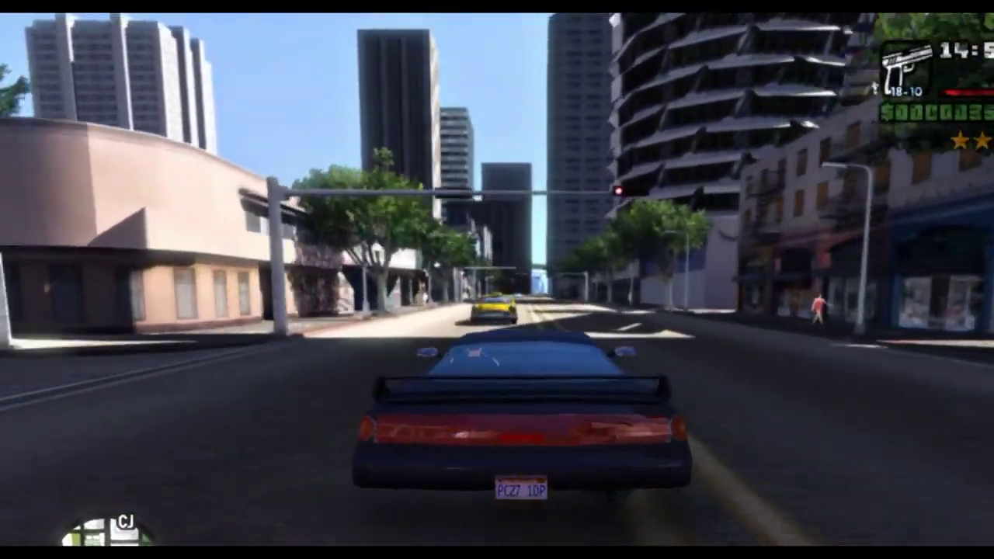
{"action": "key", "text": "w"}
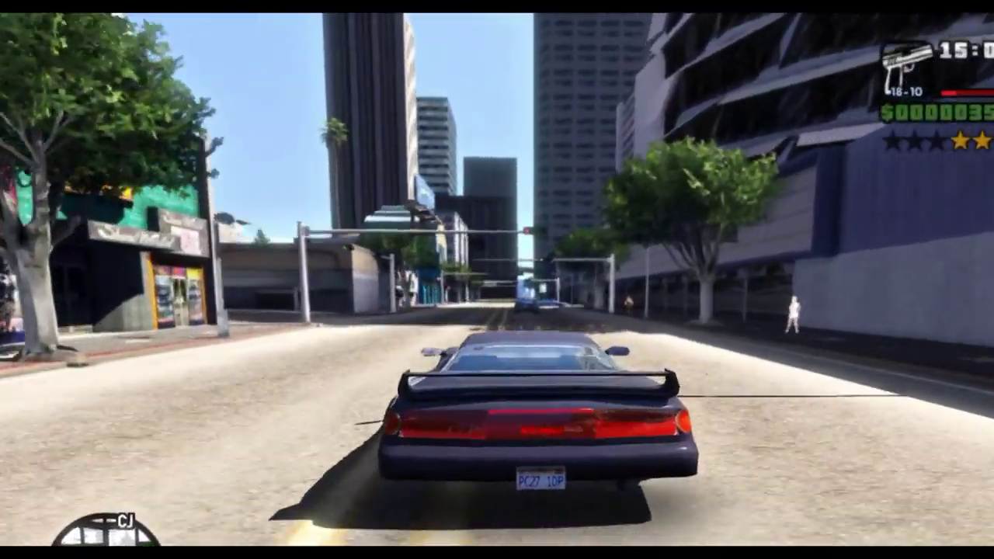
{"action": "key", "text": "w"}
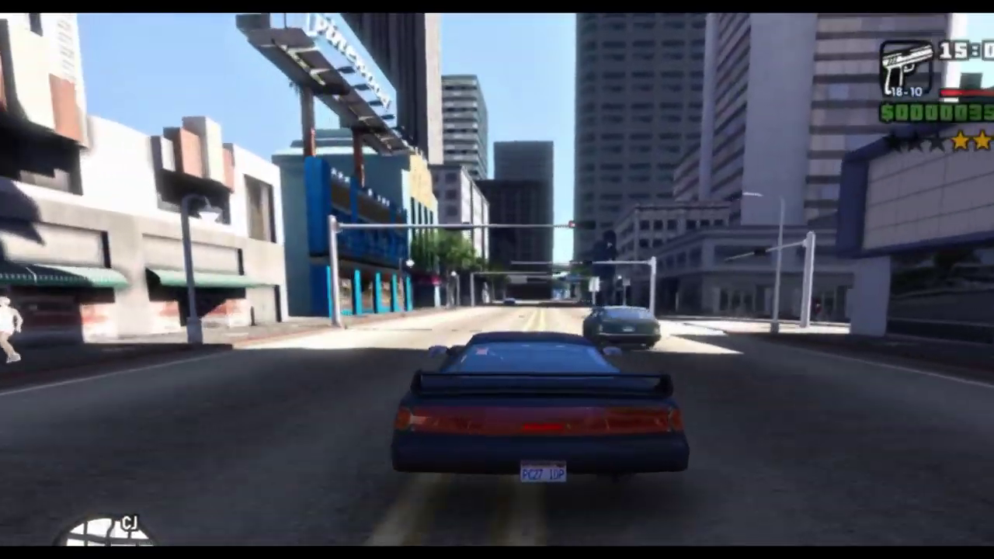
{"action": "key", "text": "w"}
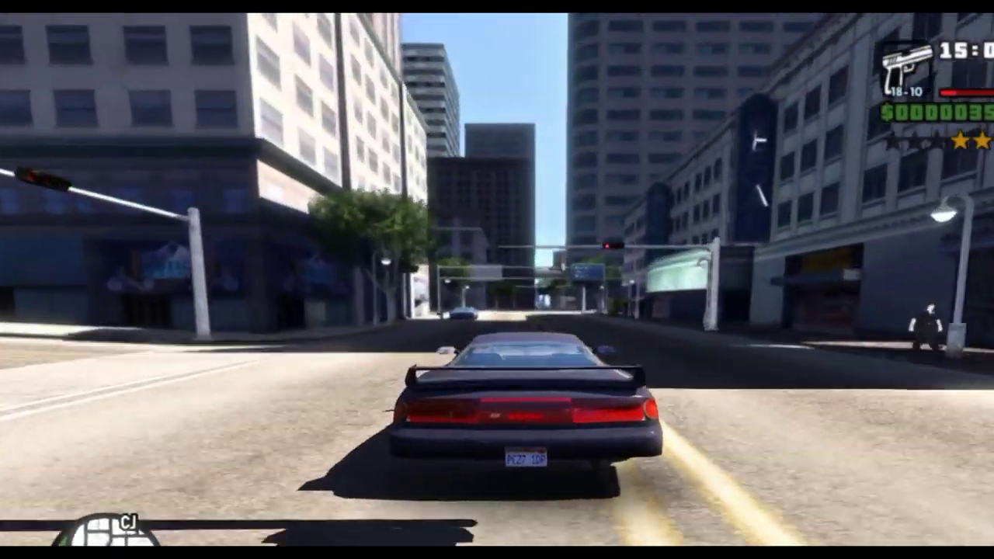
{"action": "key", "text": "w"}
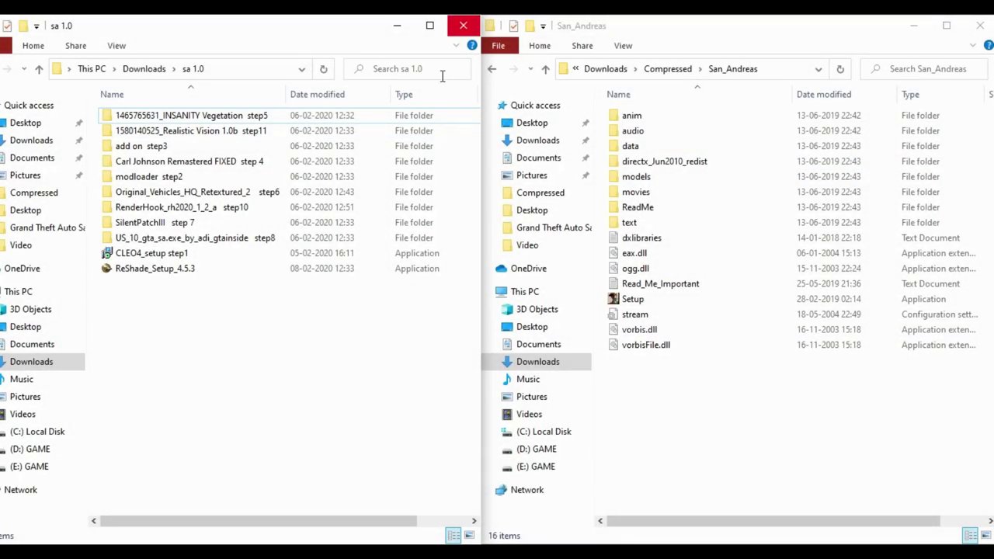
{"action": "left_click_drag", "start_coordinate": [244, 436], "coordinate": [184, 109]}
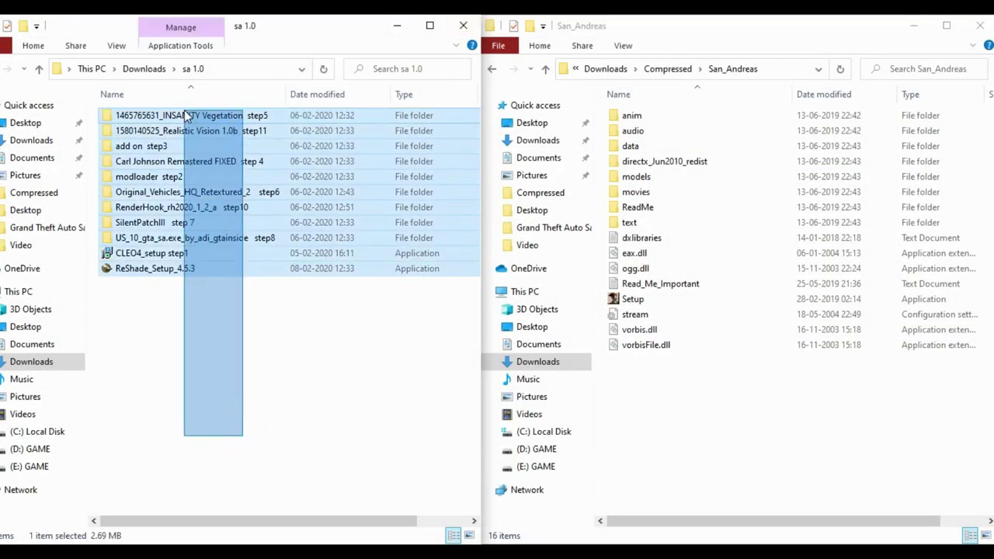
{"action": "left_click", "coordinate": [236, 340]}
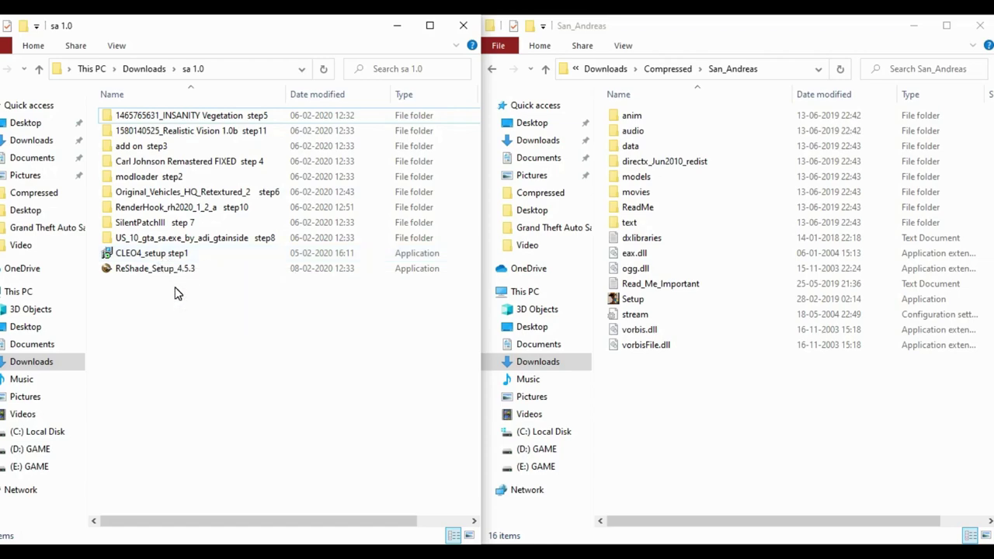
Run the CLEO4_setup step1 installer as administrator, with English as the setup language, and continue past the information page
{"action": "right_click", "coordinate": [148, 256]}
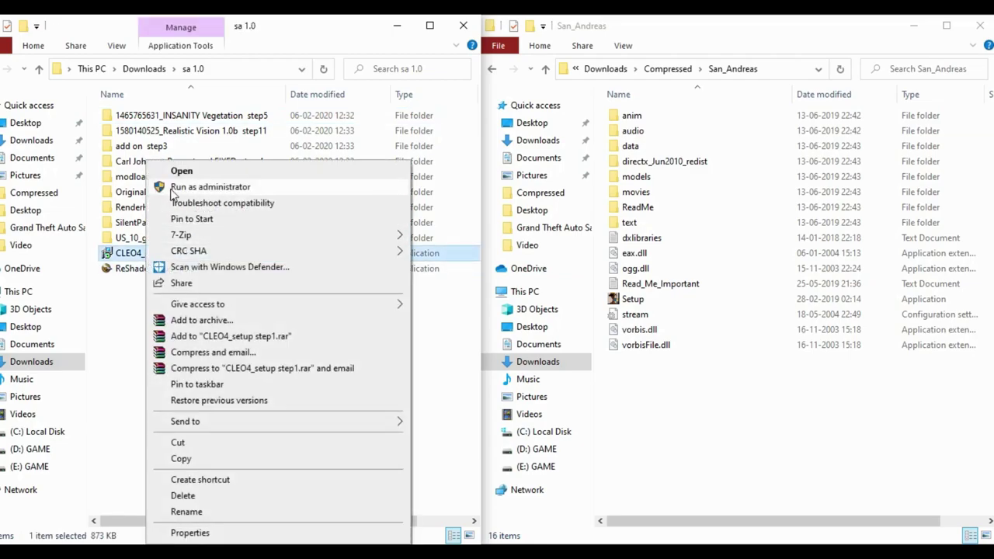
{"action": "left_click", "coordinate": [175, 187]}
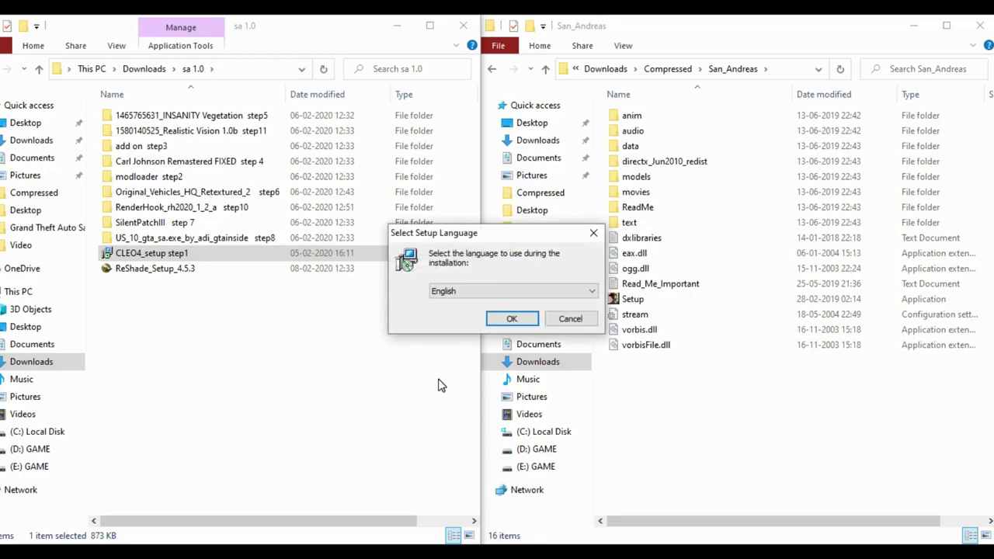
{"action": "left_click", "coordinate": [500, 324]}
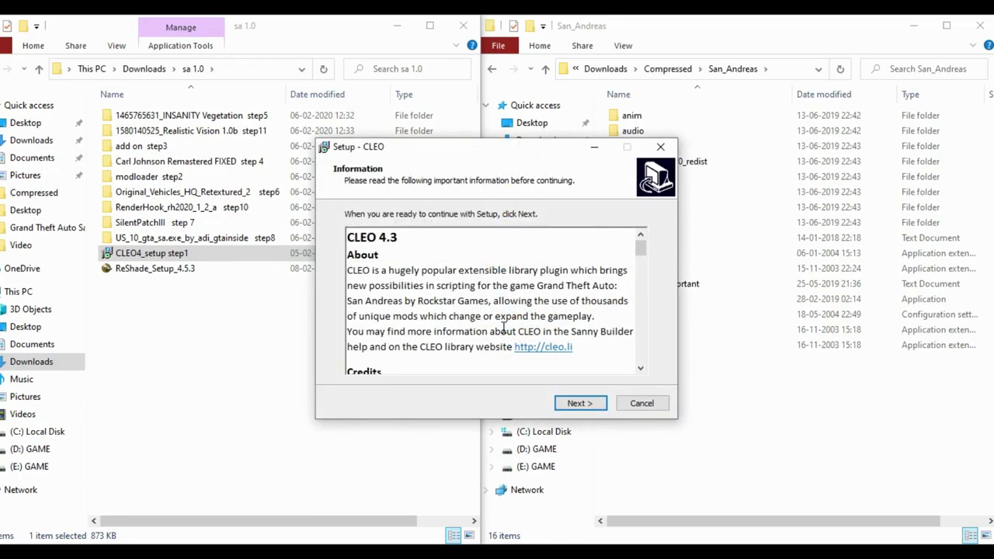
{"action": "left_click", "coordinate": [578, 404]}
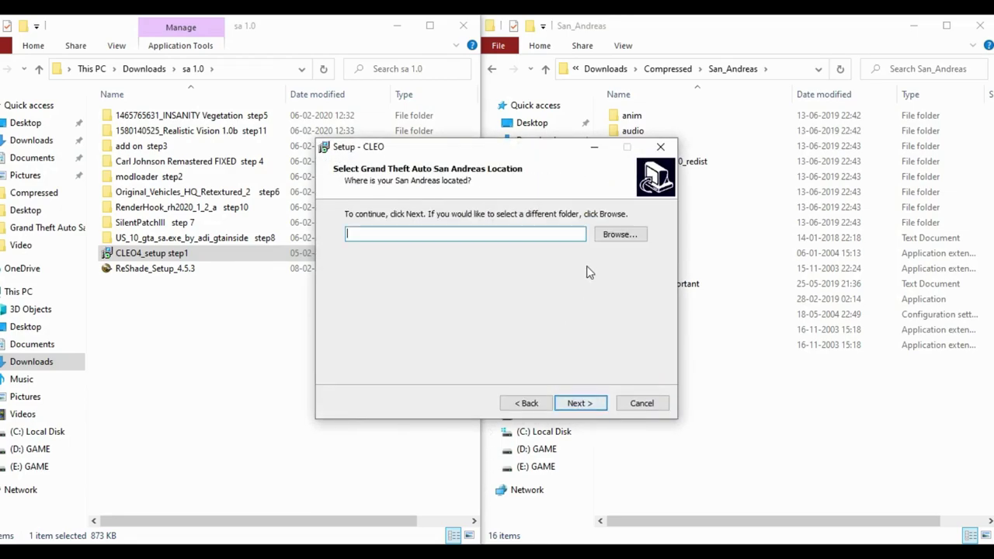
Set the CLEO installer's game location to the San_Andreas folder inside Downloads\Compressed on drive C and continue
{"action": "left_click", "coordinate": [612, 239]}
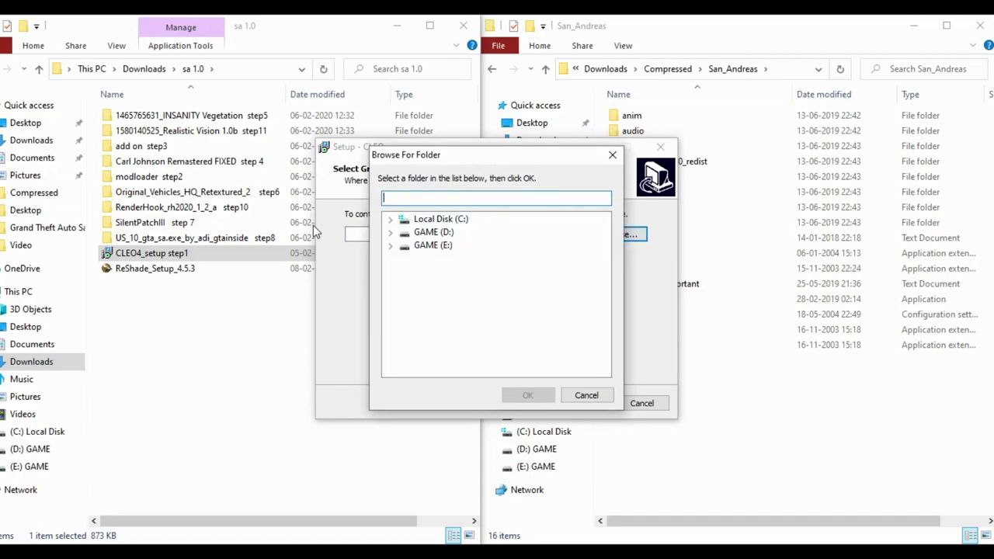
{"action": "double_click", "coordinate": [396, 220]}
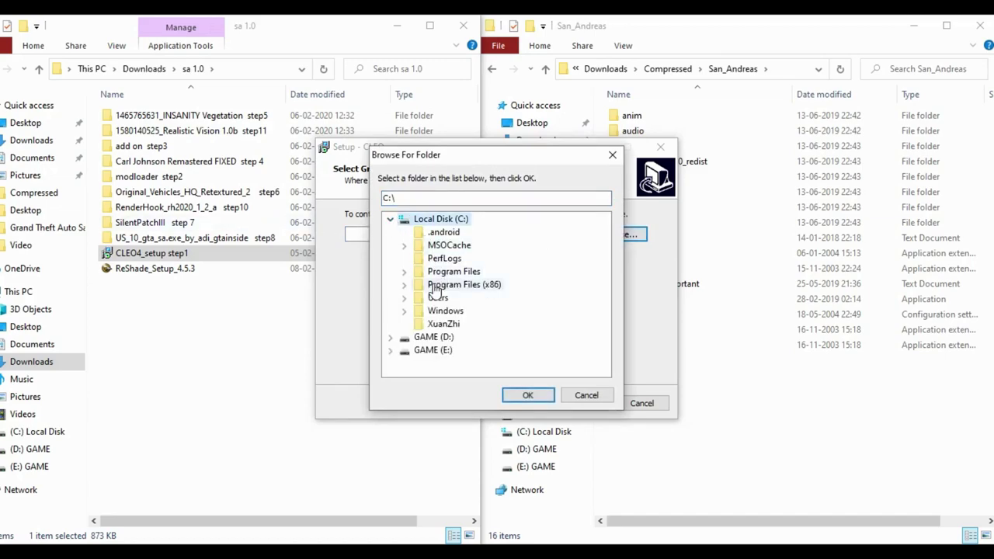
{"action": "left_click", "coordinate": [403, 297]}
{"action": "scroll", "coordinate": [435, 299], "scroll_direction": "down", "scroll_amount": 1}
{"action": "left_click", "coordinate": [449, 299]}
{"action": "double_click", "coordinate": [448, 299]}
{"action": "scroll", "coordinate": [474, 295], "scroll_direction": "down", "scroll_amount": 1}
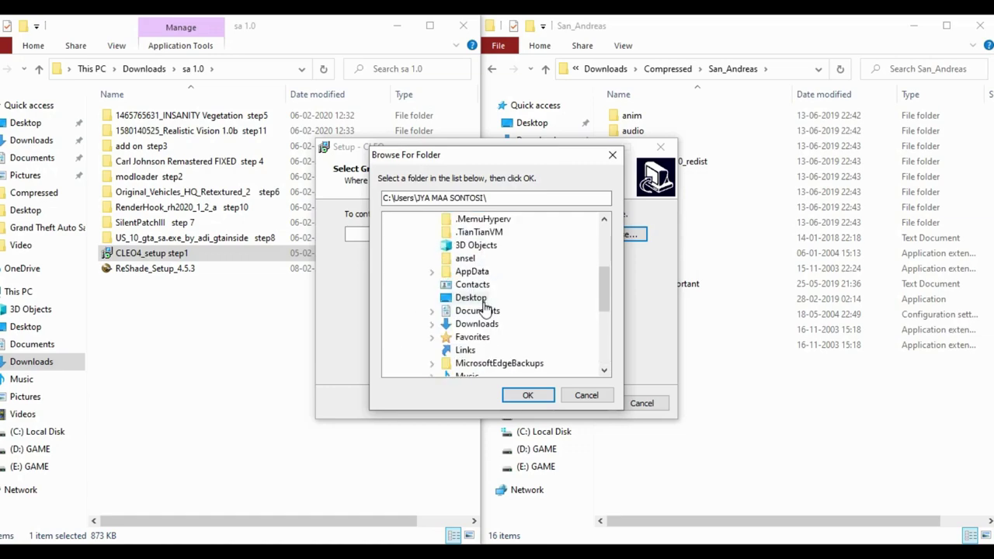
{"action": "left_click", "coordinate": [459, 324]}
{"action": "left_click", "coordinate": [432, 324]}
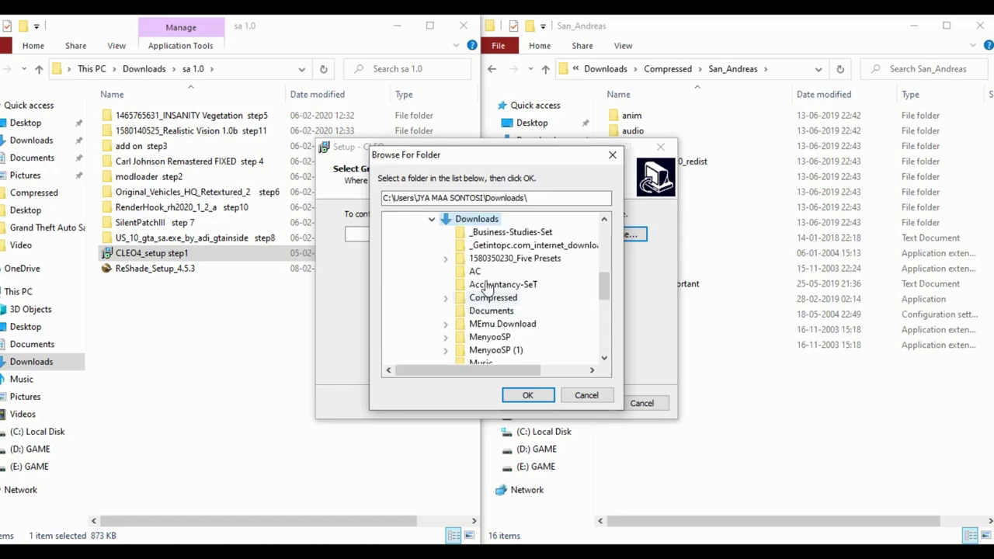
{"action": "left_click", "coordinate": [446, 299]}
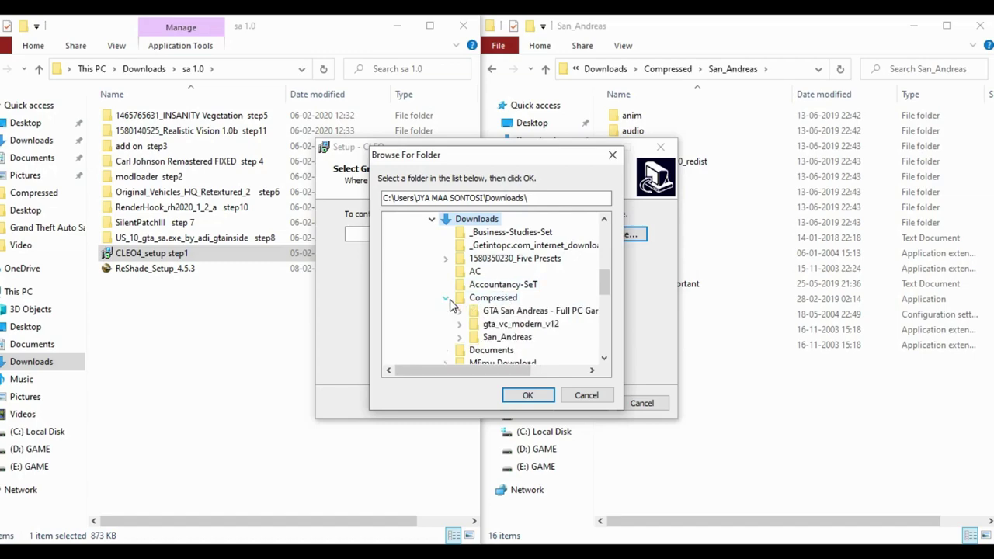
{"action": "scroll", "coordinate": [454, 304], "scroll_direction": "down", "scroll_amount": 1}
{"action": "left_click", "coordinate": [529, 299]}
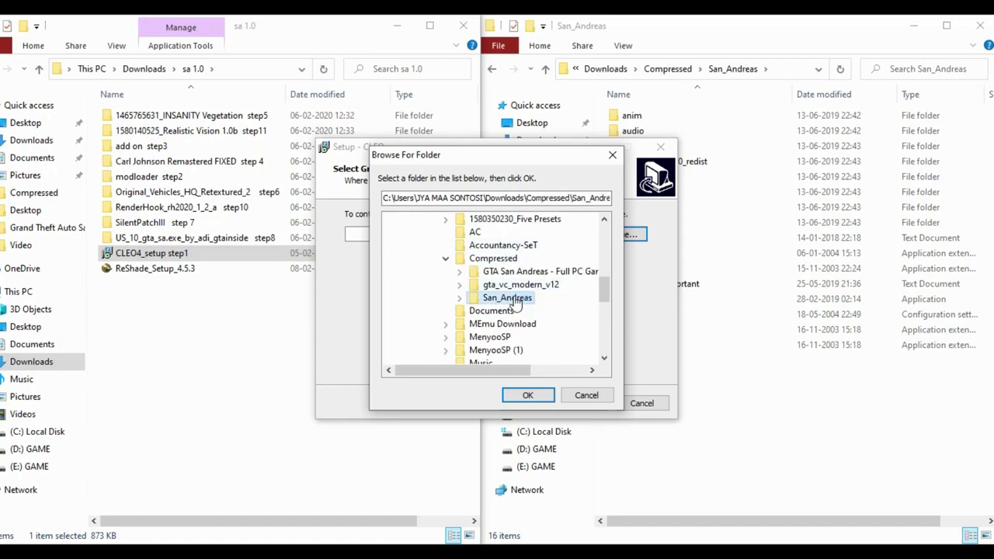
{"action": "left_click", "coordinate": [528, 397]}
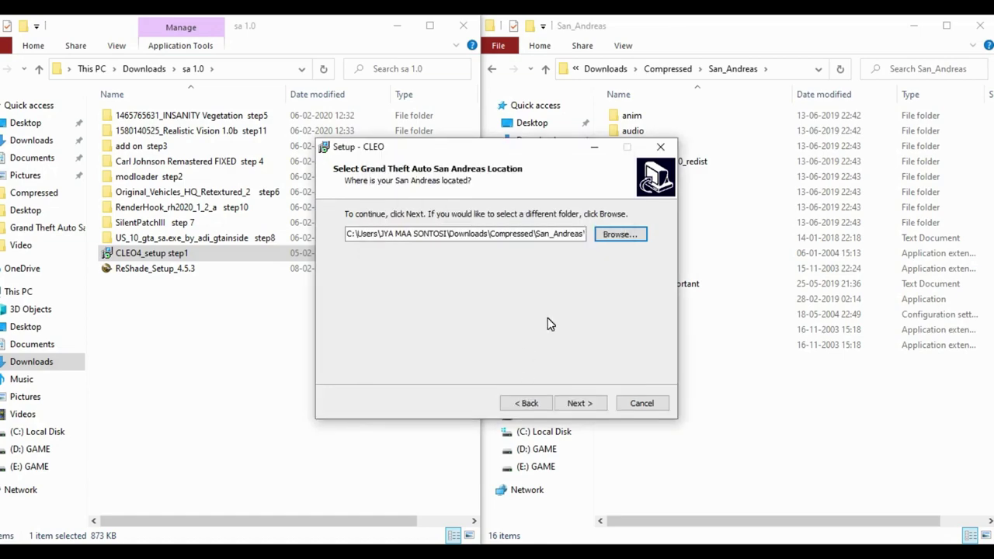
{"action": "left_click", "coordinate": [588, 402]}
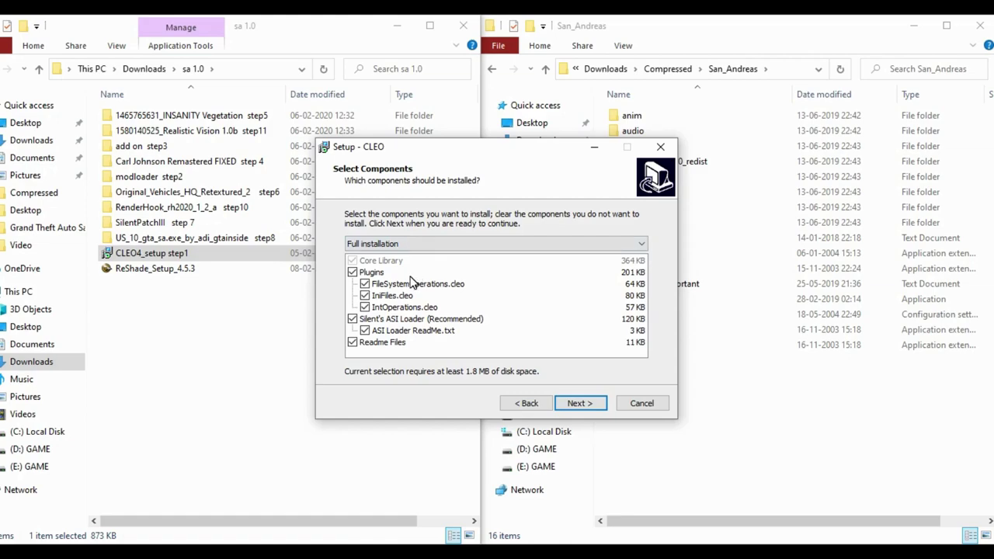
Install CLEO with the Full installation components and finish the setup with both ReadMe viewing options disabled
{"action": "left_click", "coordinate": [579, 404]}
{"action": "left_click", "coordinate": [580, 403]}
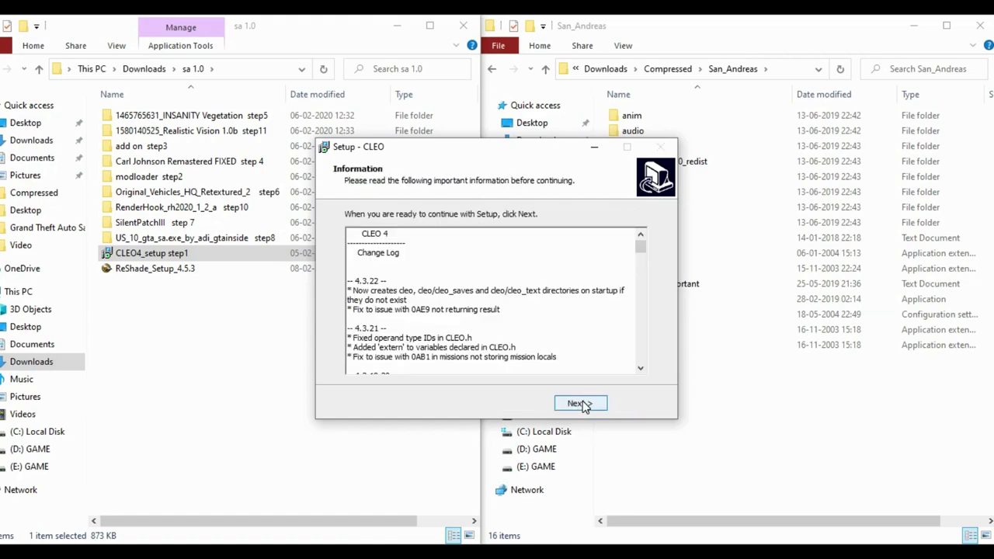
{"action": "left_click", "coordinate": [580, 404]}
{"action": "left_click", "coordinate": [486, 256]}
{"action": "left_click", "coordinate": [489, 271]}
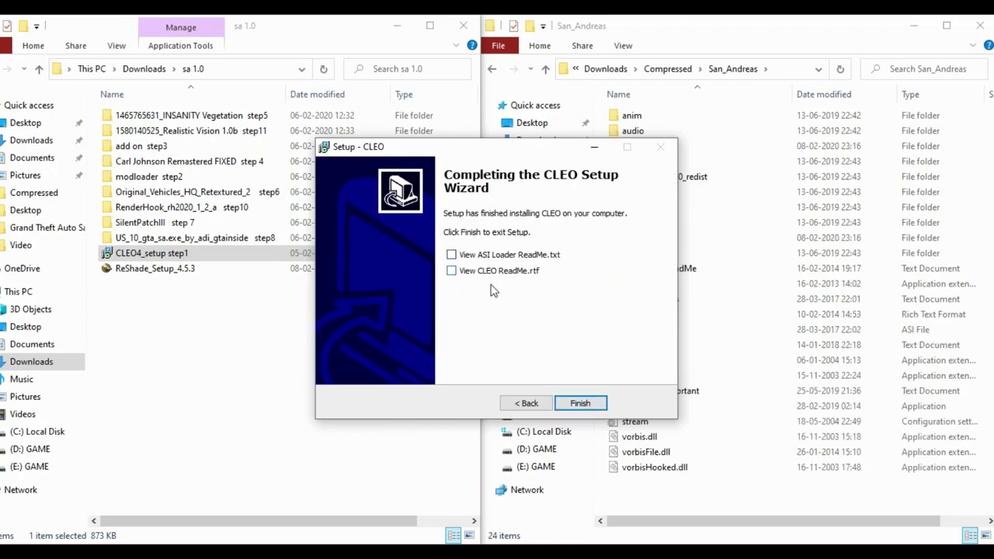
{"action": "left_click", "coordinate": [588, 405]}
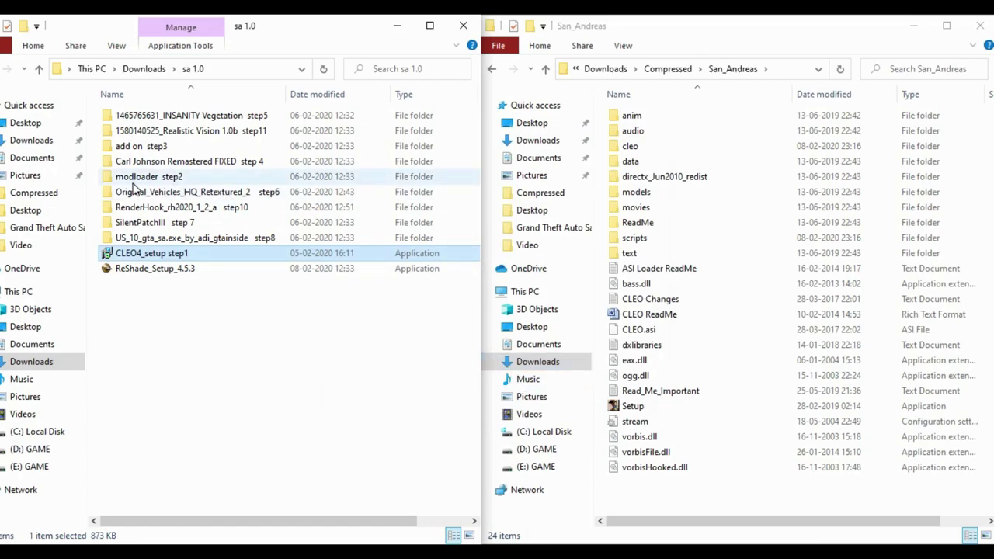
Copy the modloader folder and modloader.asi from "modloader step2" into the San_Andreas folder, and return to the sa 1.0 folder
{"action": "double_click", "coordinate": [160, 180]}
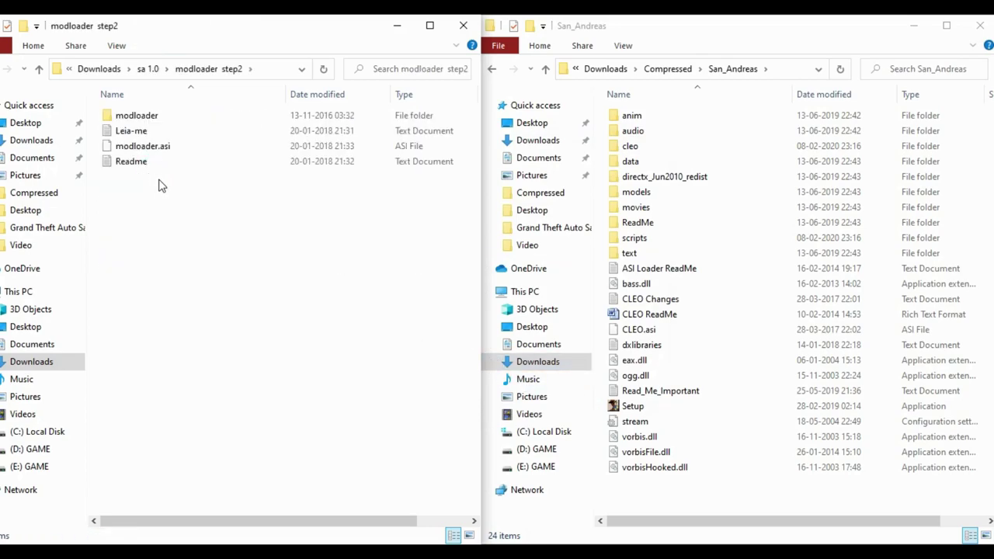
{"action": "left_click", "coordinate": [155, 124]}
{"action": "right_click", "coordinate": [134, 118]}
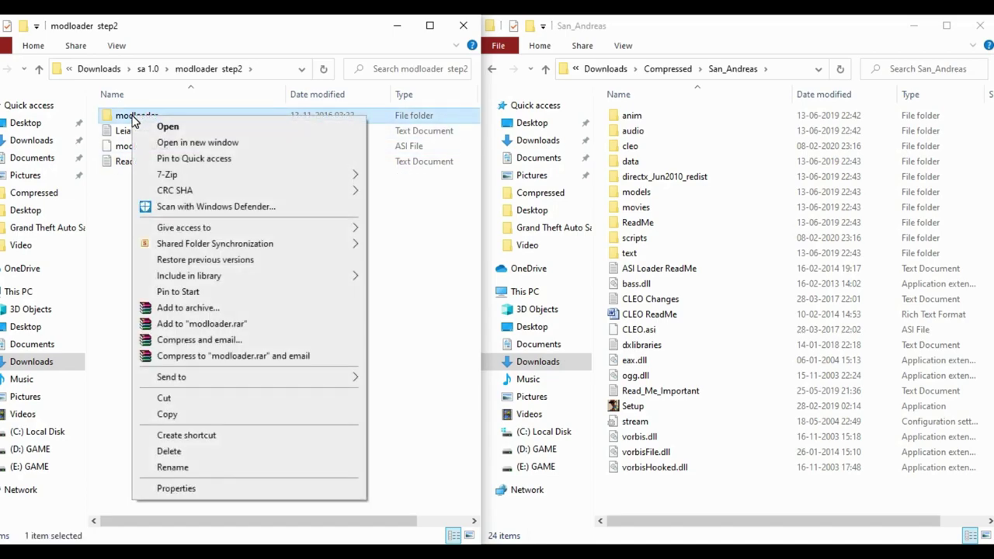
{"action": "left_click", "coordinate": [111, 195]}
{"action": "left_click", "coordinate": [140, 153]}
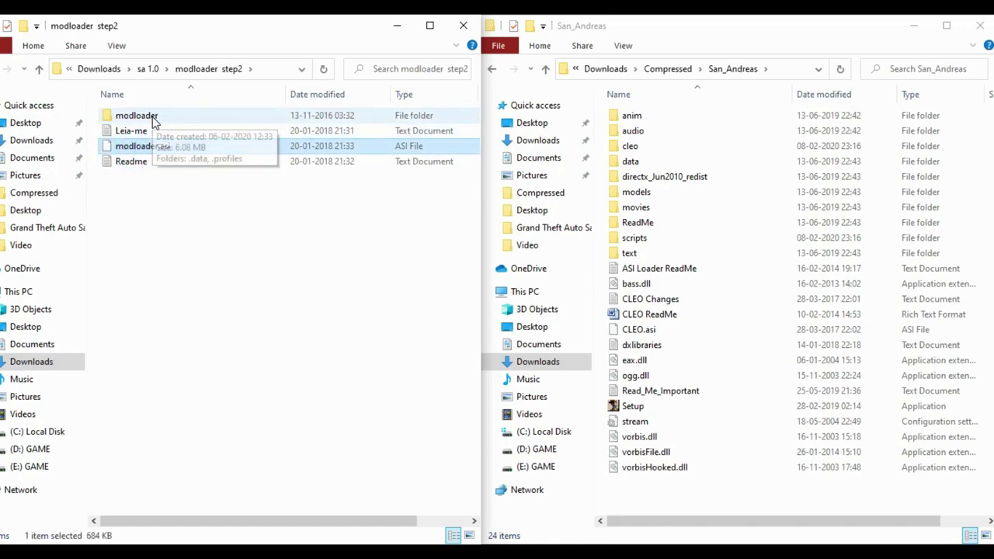
{"action": "left_click", "coordinate": [153, 118], "text": "ctrl"}
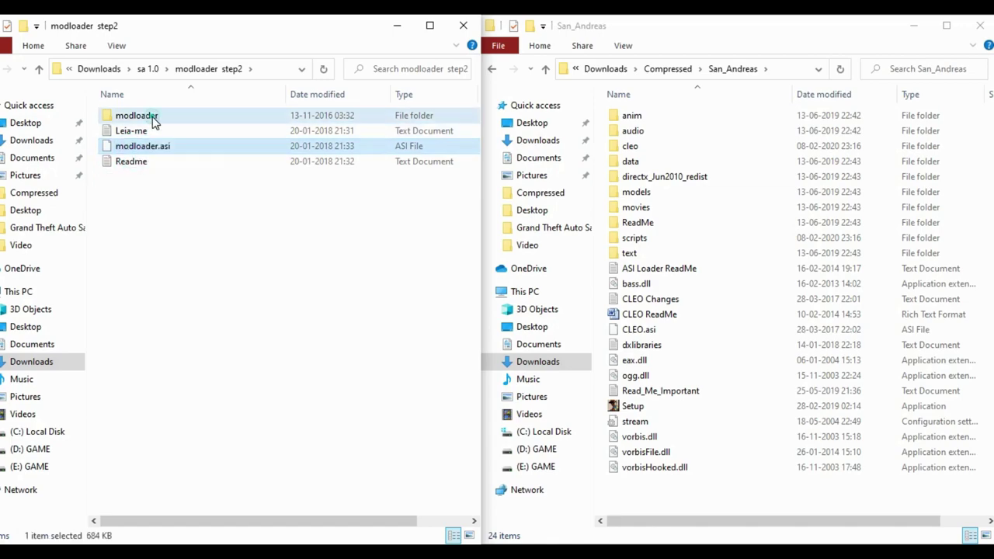
{"action": "right_click", "coordinate": [152, 119]}
{"action": "left_click", "coordinate": [198, 351]}
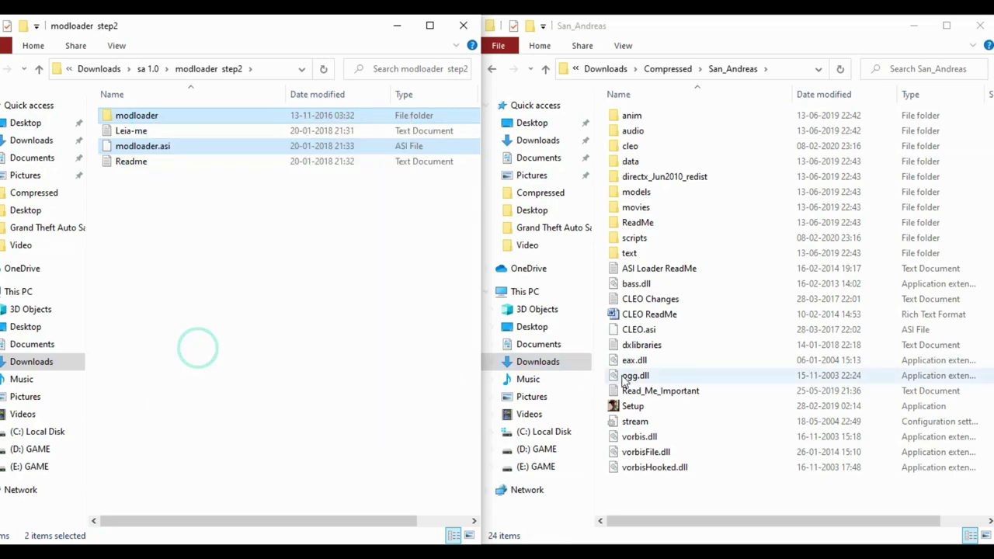
{"action": "right_click", "coordinate": [751, 441]}
{"action": "left_click", "coordinate": [784, 314]}
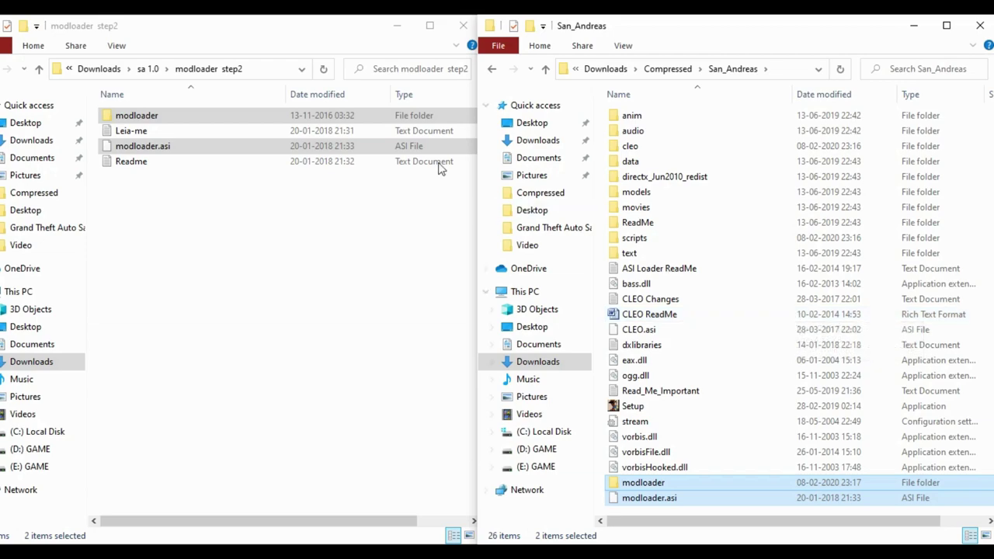
{"action": "left_click", "coordinate": [39, 69]}
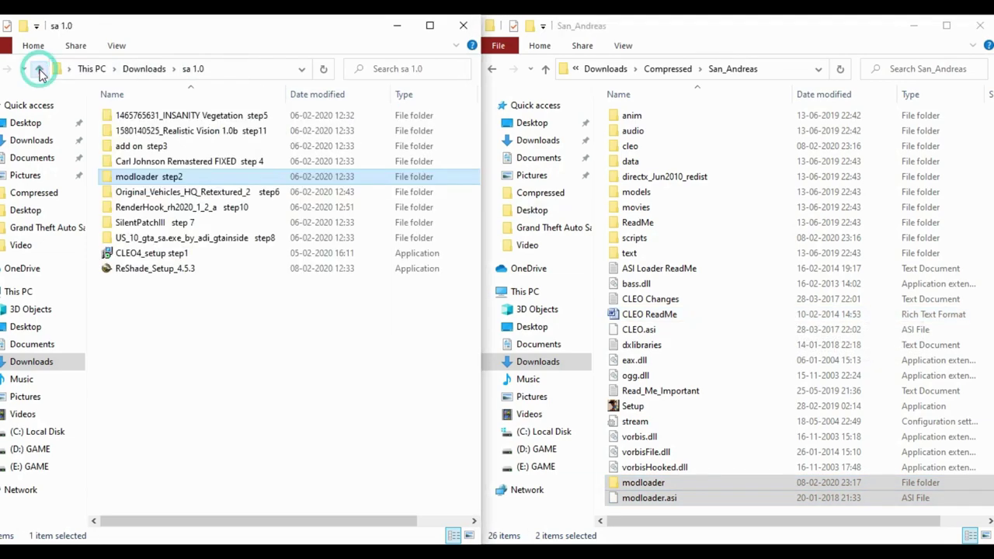
Copy the Cleo folder, sa_widescreenfix_lite.asi and sadisplayresolutions.asi from the step3 "2. add on" folder into San_Andreas, and return to sa 1.0
{"action": "double_click", "coordinate": [170, 150]}
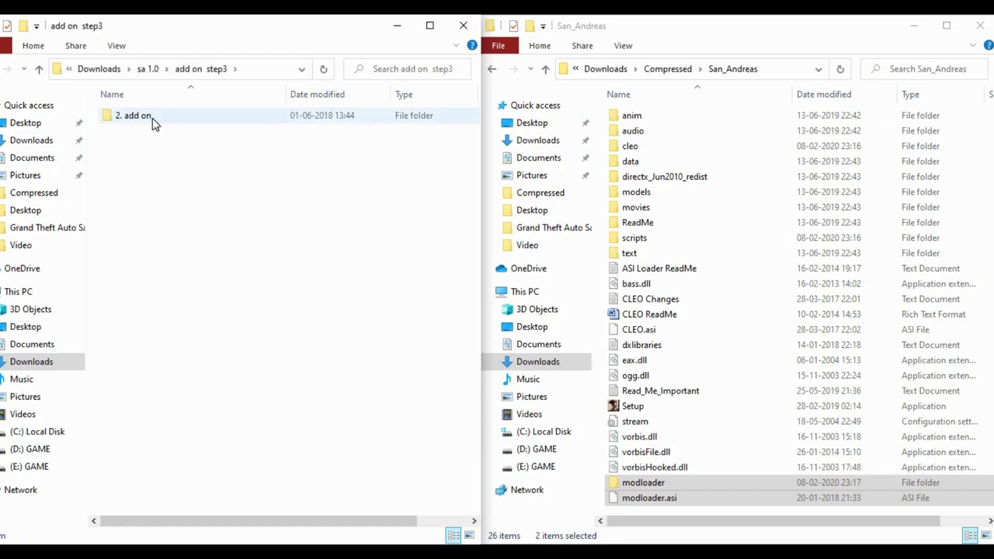
{"action": "double_click", "coordinate": [152, 120]}
{"action": "left_click_drag", "start_coordinate": [243, 119], "coordinate": [201, 147]}
{"action": "right_click", "coordinate": [200, 146]}
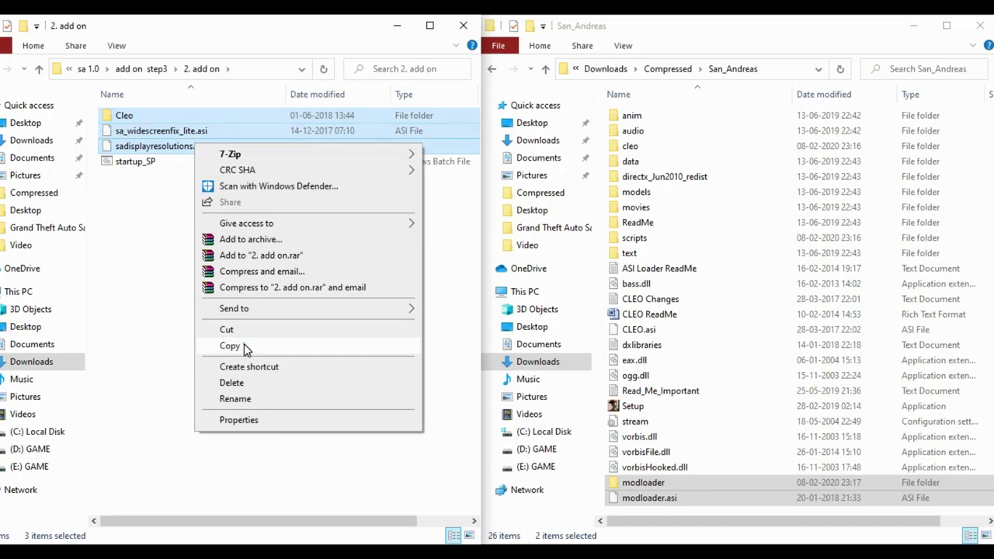
{"action": "left_click", "coordinate": [244, 343]}
{"action": "right_click", "coordinate": [732, 230]}
{"action": "left_click", "coordinate": [781, 328]}
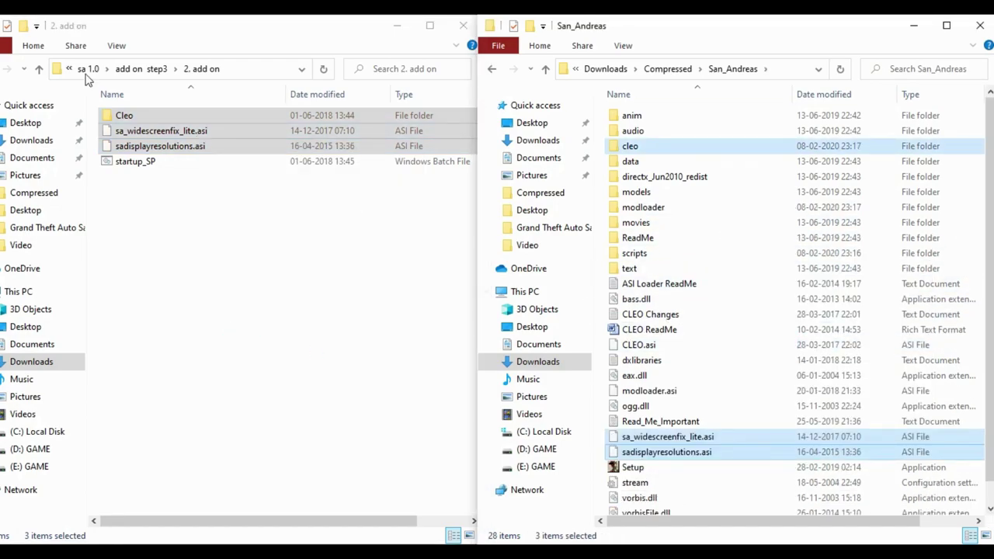
{"action": "left_click", "coordinate": [41, 69]}
{"action": "left_click", "coordinate": [41, 68]}
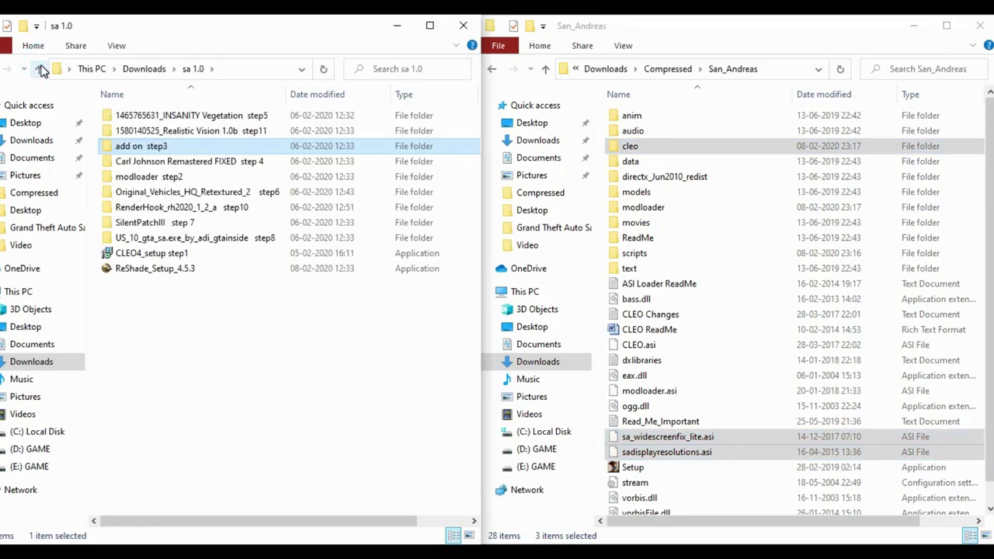
Copy the "Carl Johnson Remastered (INSANITY CJ)" folder from the step 4 modloader folder into San_Andreas\modloader, and return to sa 1.0
{"action": "double_click", "coordinate": [226, 163]}
{"action": "double_click", "coordinate": [145, 123]}
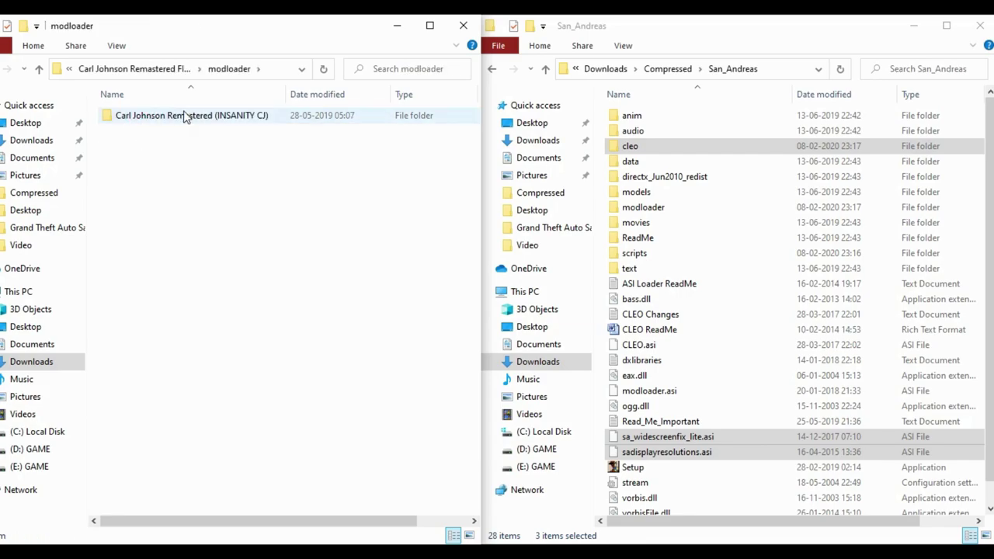
{"action": "right_click", "coordinate": [185, 114]}
{"action": "left_click", "coordinate": [219, 413]}
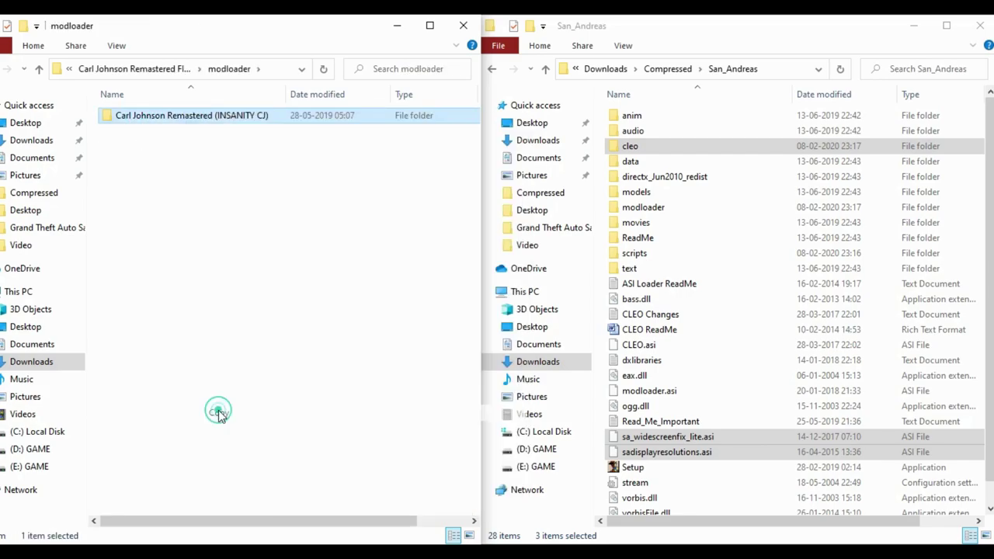
{"action": "double_click", "coordinate": [646, 208]}
{"action": "right_click", "coordinate": [639, 186]}
{"action": "left_click", "coordinate": [676, 284]}
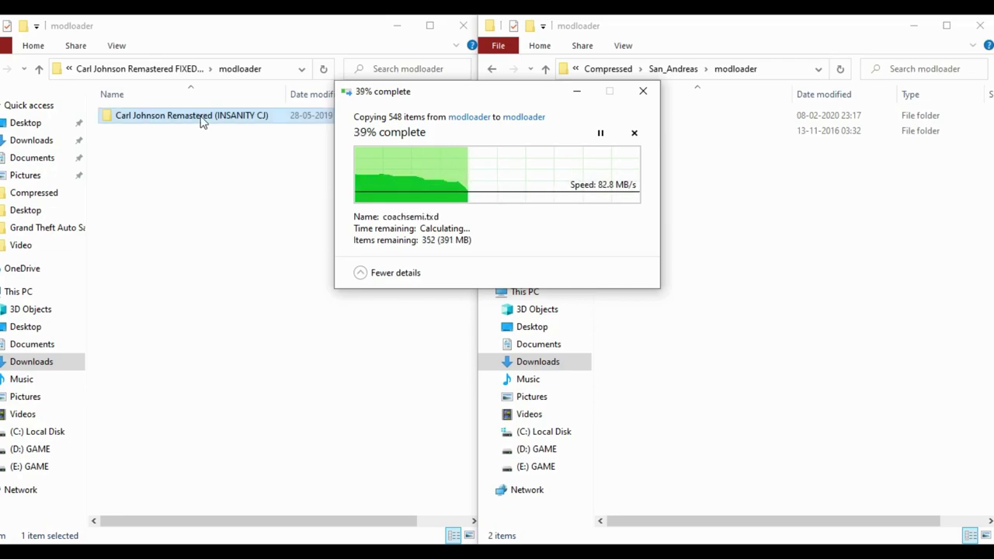
{"action": "left_click", "coordinate": [40, 68]}
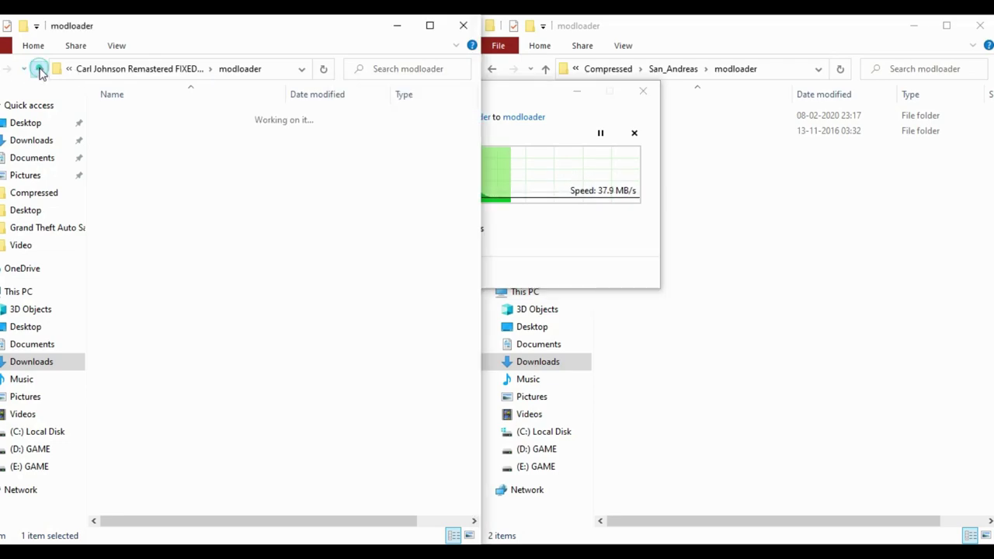
{"action": "left_click", "coordinate": [40, 70]}
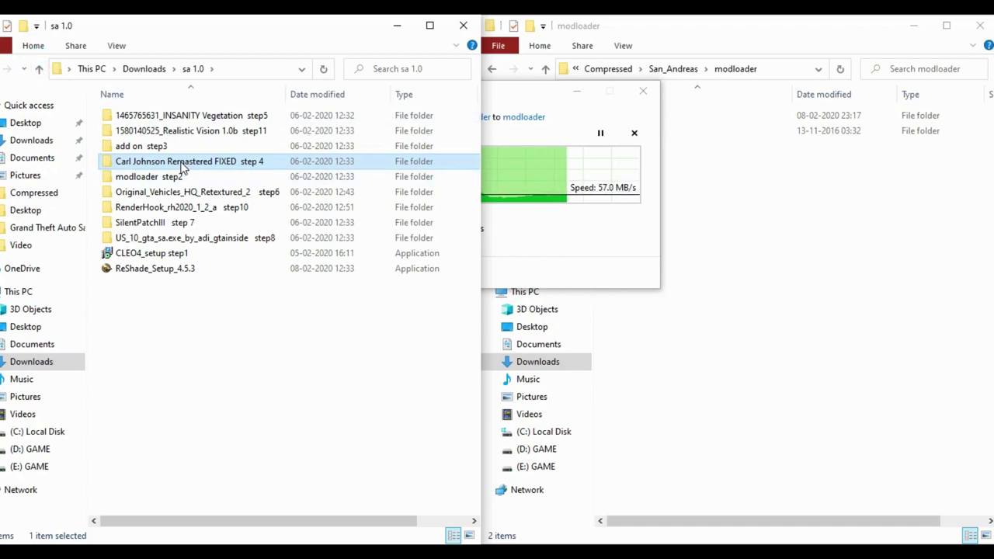
Copy the INSANITY folder from the step5 "INSANITY Vegetation Aero" modloader folder into San_Andreas\modloader, and return to sa 1.0
{"action": "double_click", "coordinate": [207, 118]}
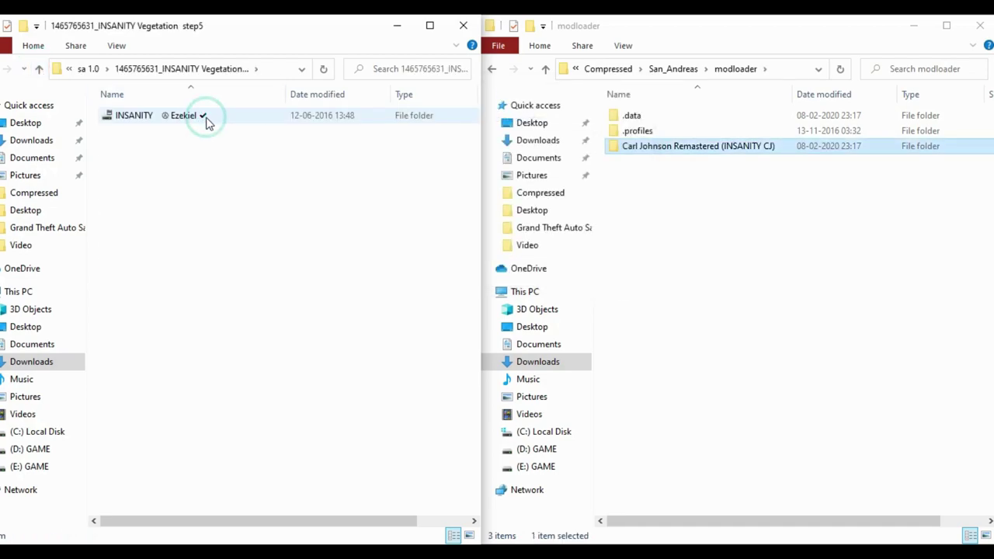
{"action": "double_click", "coordinate": [206, 123]}
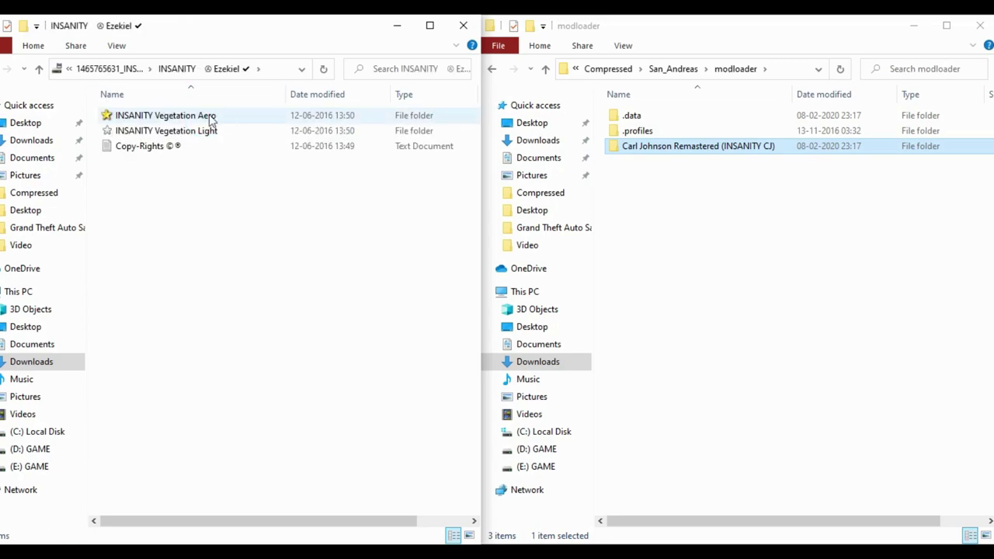
{"action": "double_click", "coordinate": [201, 118]}
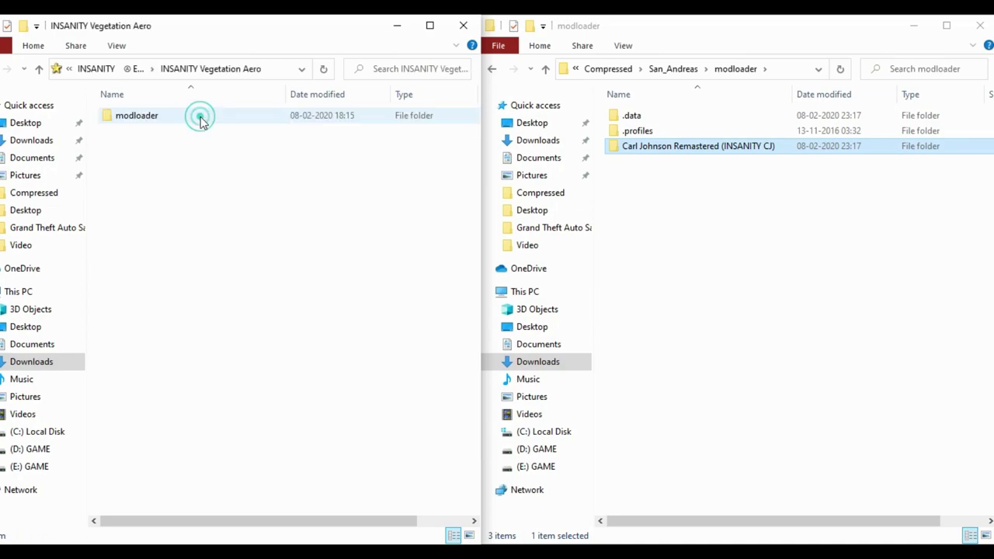
{"action": "double_click", "coordinate": [128, 118]}
{"action": "right_click", "coordinate": [127, 118]}
{"action": "left_click", "coordinate": [190, 424]}
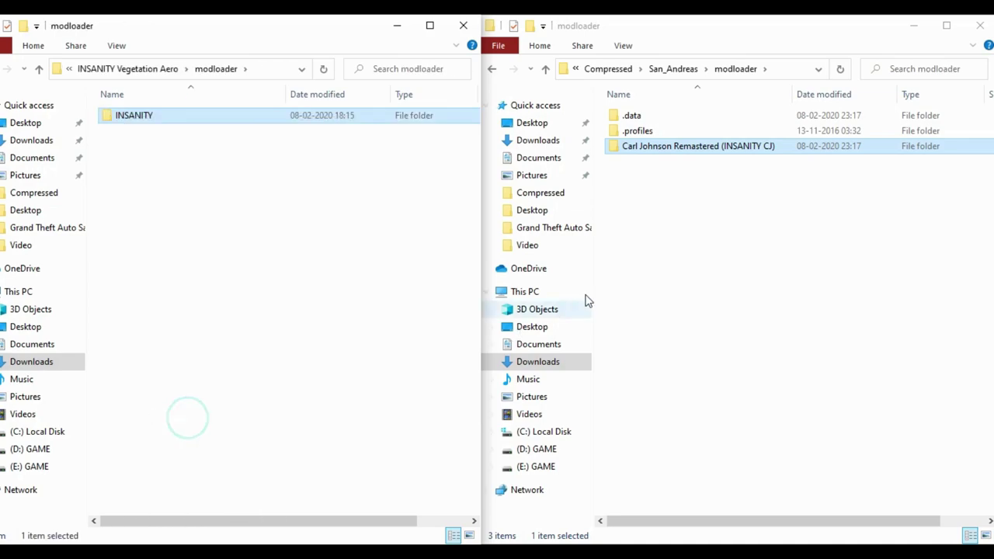
{"action": "right_click", "coordinate": [645, 233]}
{"action": "left_click", "coordinate": [686, 334]}
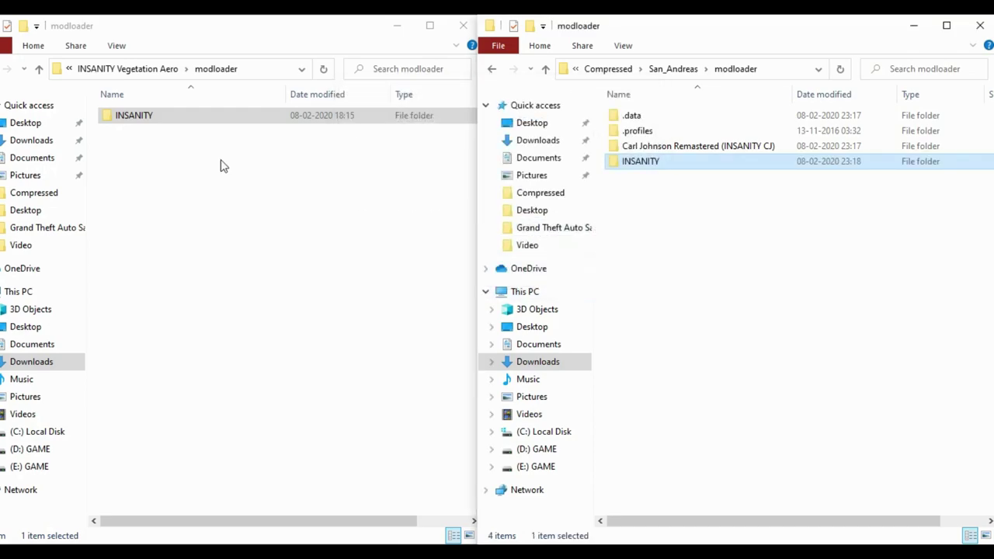
{"action": "left_click", "coordinate": [40, 69]}
{"action": "left_click", "coordinate": [42, 70]}
{"action": "left_click", "coordinate": [42, 70]}
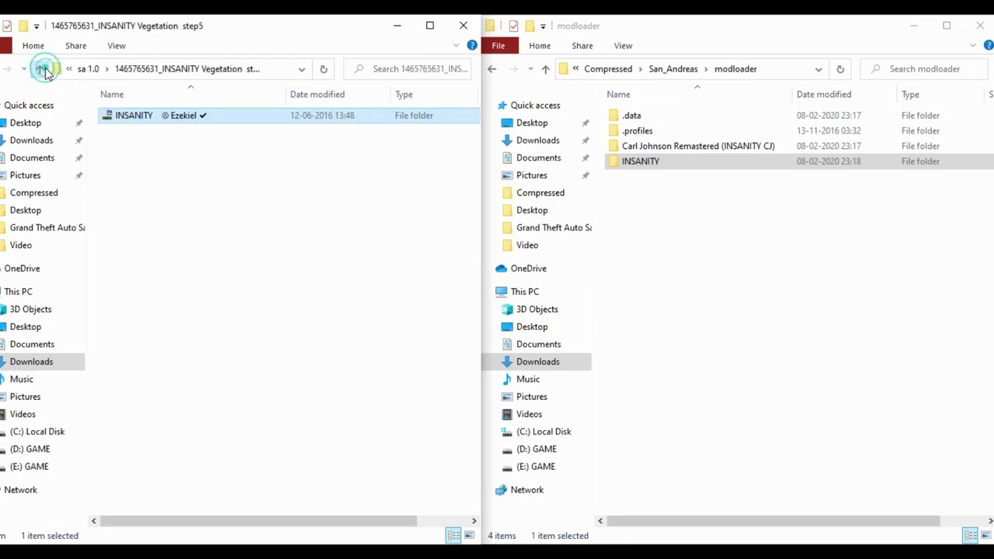
{"action": "left_click", "coordinate": [43, 70]}
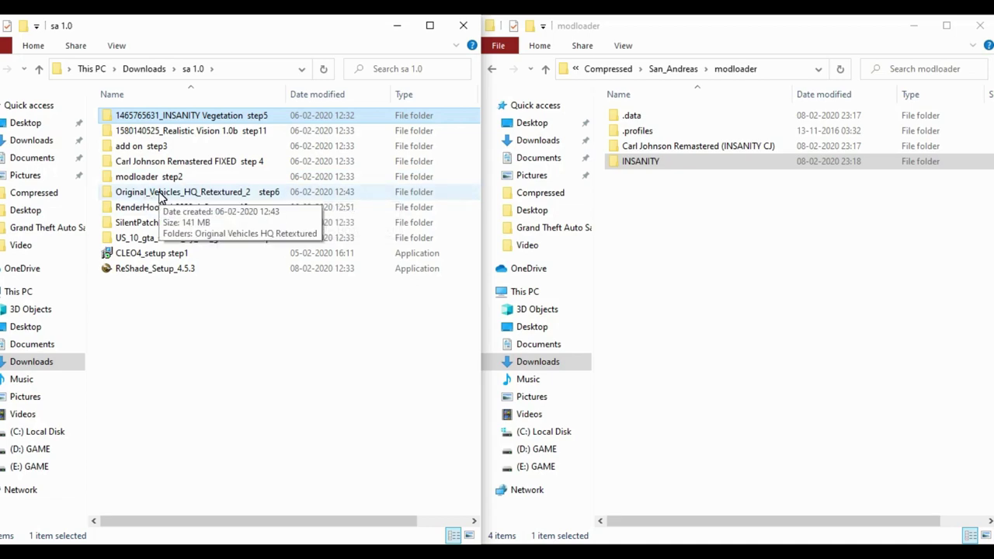
Copy the gta3.img folder from the step6 Original Vehicles HQ Retextured\GTA San Andreas folder into San_Andreas\modloader
{"action": "double_click", "coordinate": [160, 194]}
{"action": "double_click", "coordinate": [170, 123]}
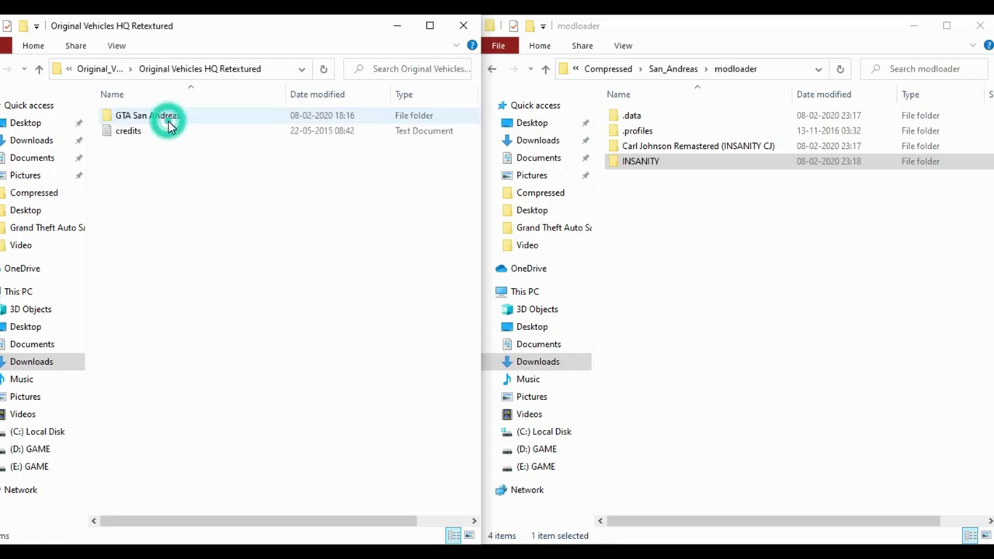
{"action": "double_click", "coordinate": [168, 124]}
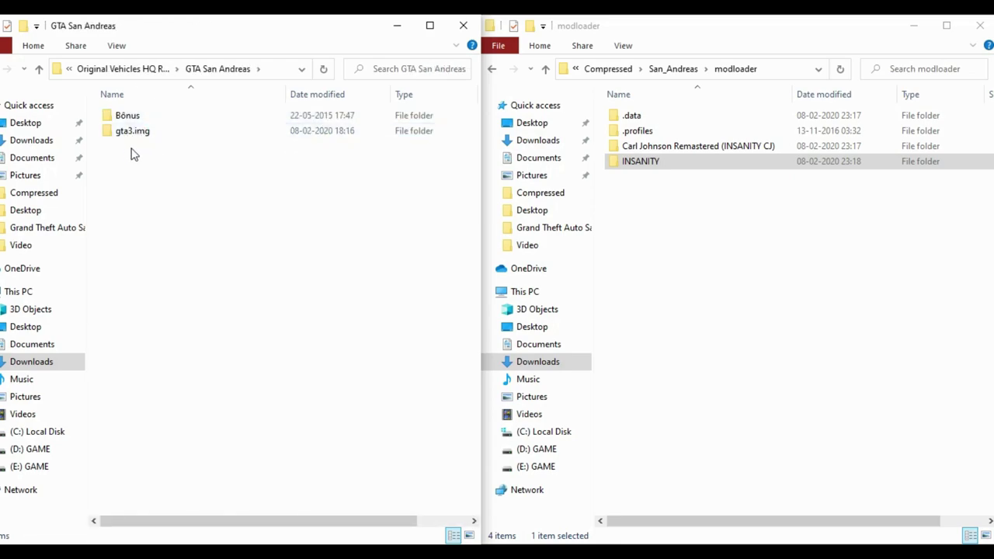
{"action": "right_click", "coordinate": [137, 140]}
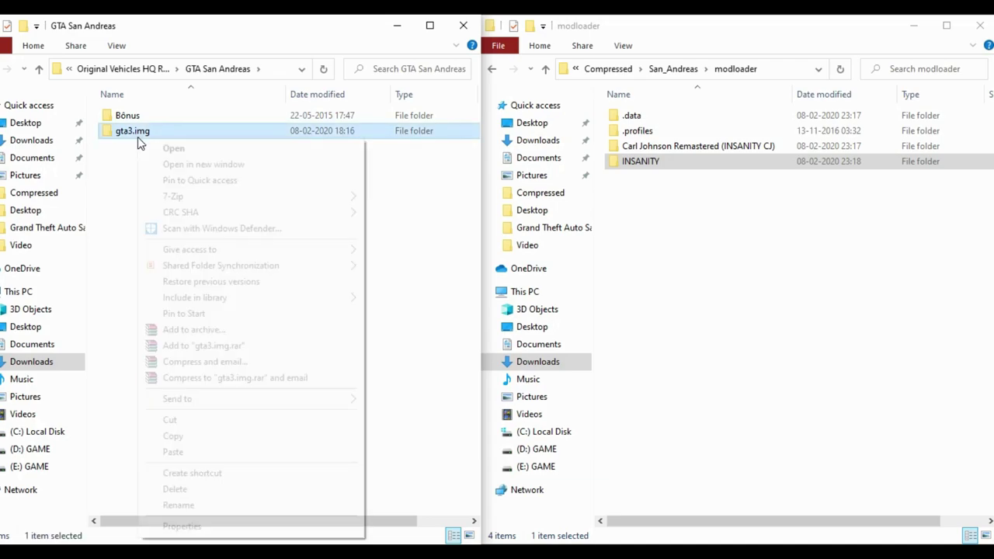
{"action": "left_click", "coordinate": [176, 435]}
{"action": "right_click", "coordinate": [765, 257]}
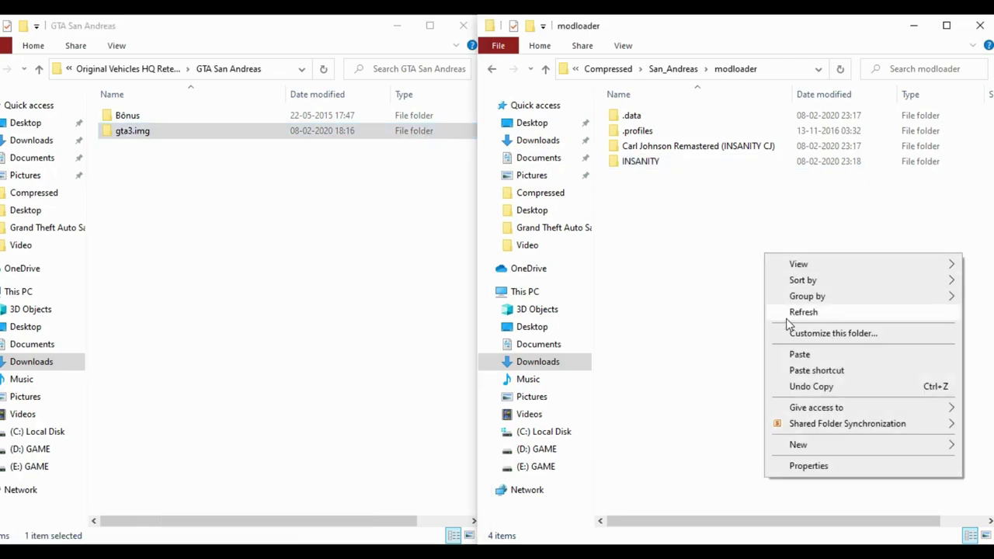
{"action": "left_click", "coordinate": [795, 353]}
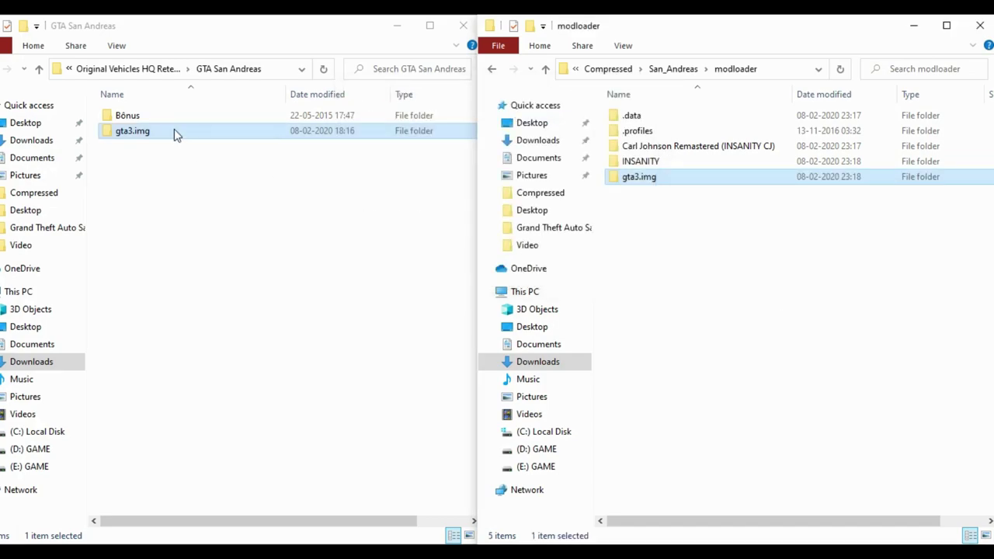
Copy the gta3.img folder from Bônus\WHEELS HD into San_Andreas\modloader, merging it with the existing one, and return to the Bônus folder
{"action": "double_click", "coordinate": [129, 116]}
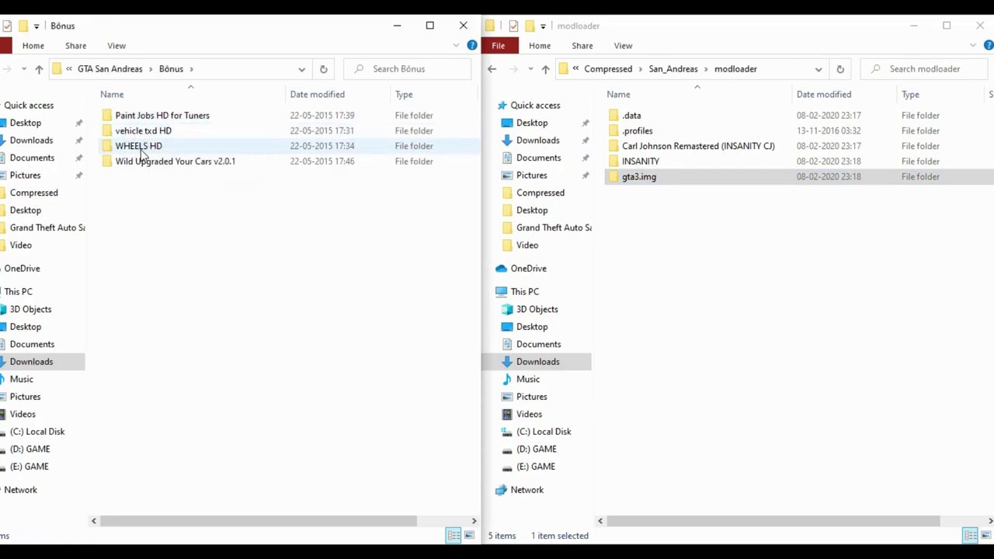
{"action": "double_click", "coordinate": [145, 150]}
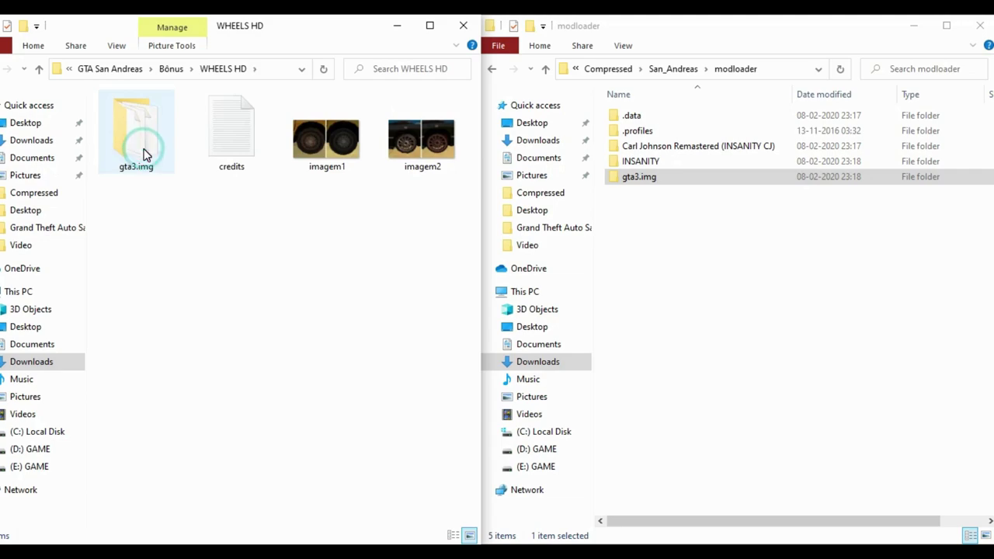
{"action": "left_click", "coordinate": [135, 175]}
{"action": "left_click", "coordinate": [140, 137]}
{"action": "right_click", "coordinate": [140, 137]}
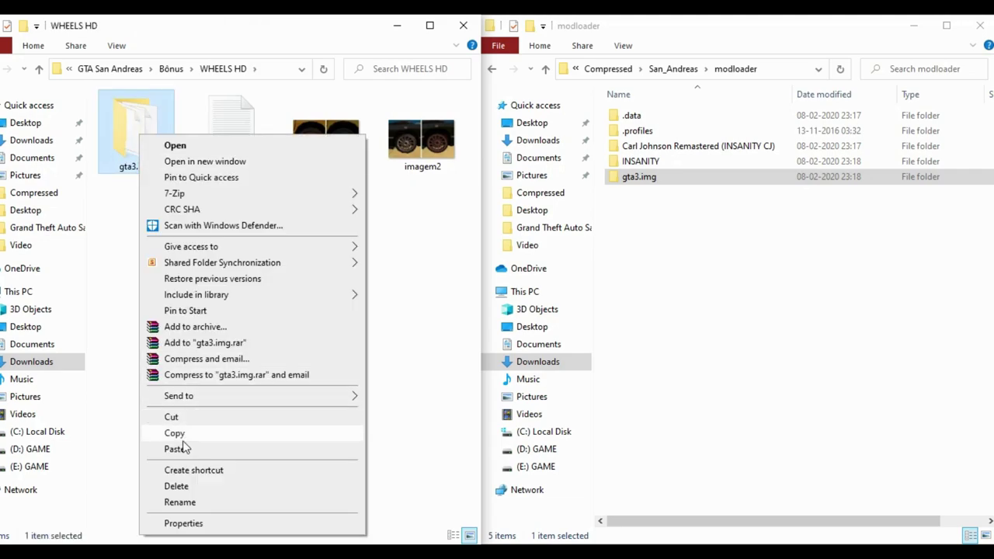
{"action": "left_click", "coordinate": [178, 433]}
{"action": "right_click", "coordinate": [643, 257]}
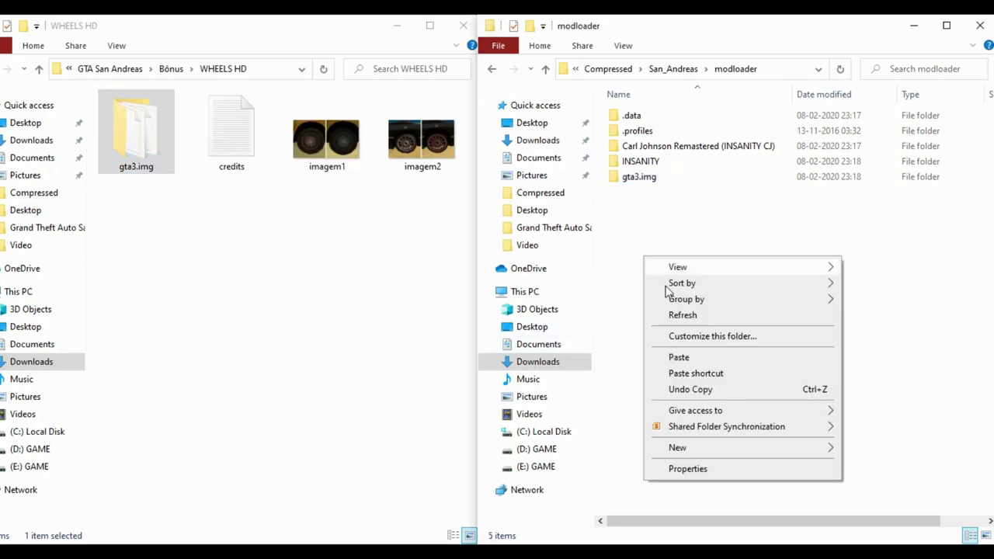
{"action": "left_click", "coordinate": [672, 359]}
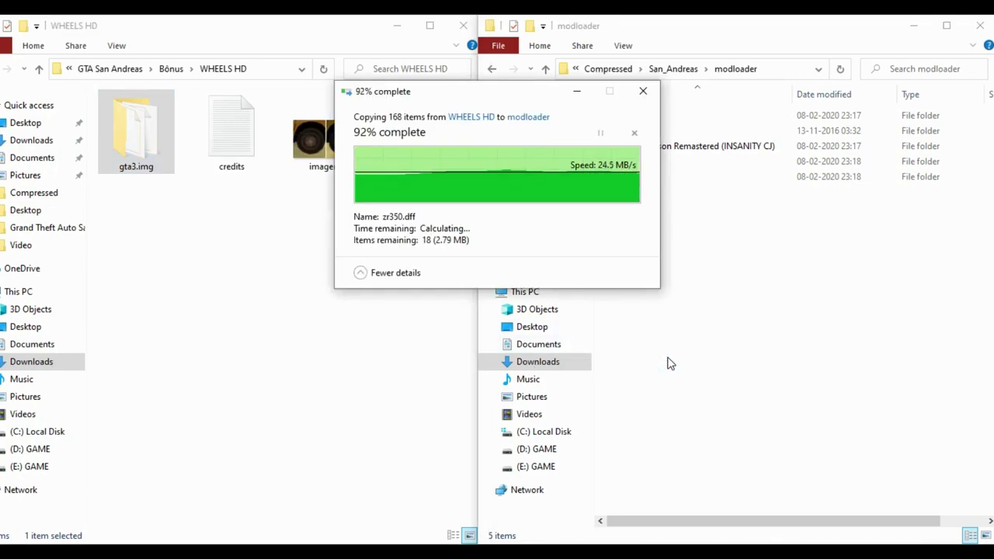
{"action": "left_click", "coordinate": [38, 70]}
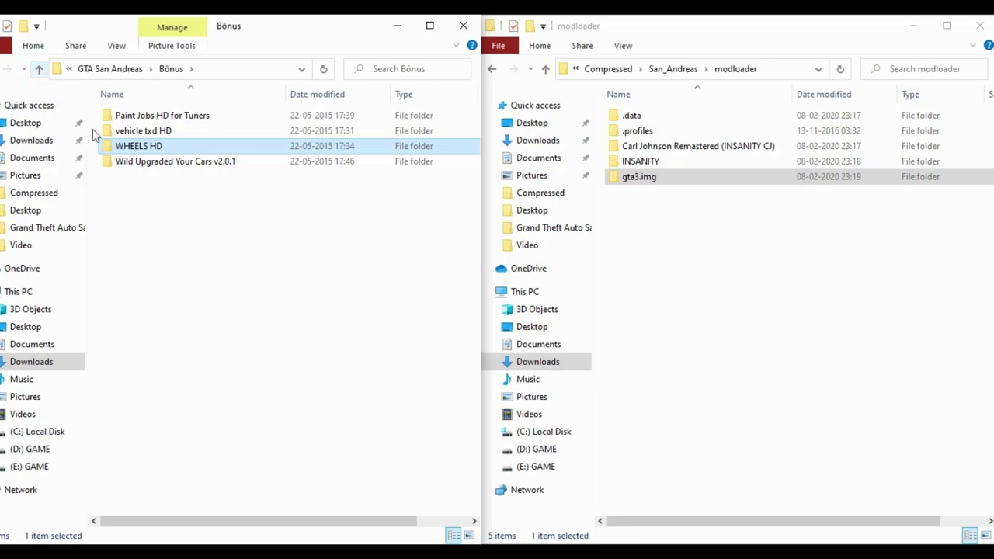
Copy the models folder from Bônus\vehicle txd HD into the San_Andreas folder, replacing the existing vehicle.txd, and return to sa 1.0
{"action": "double_click", "coordinate": [129, 132]}
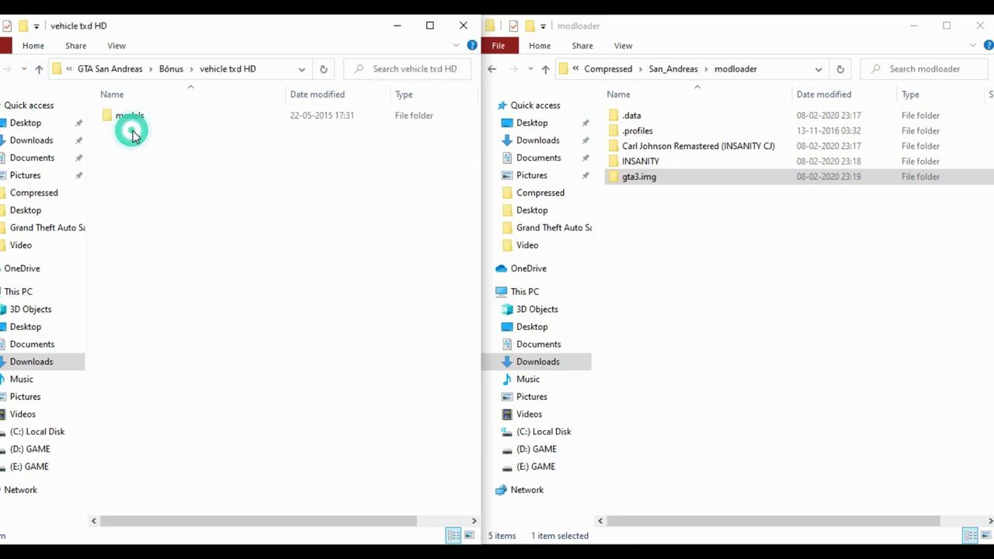
{"action": "right_click", "coordinate": [138, 118]}
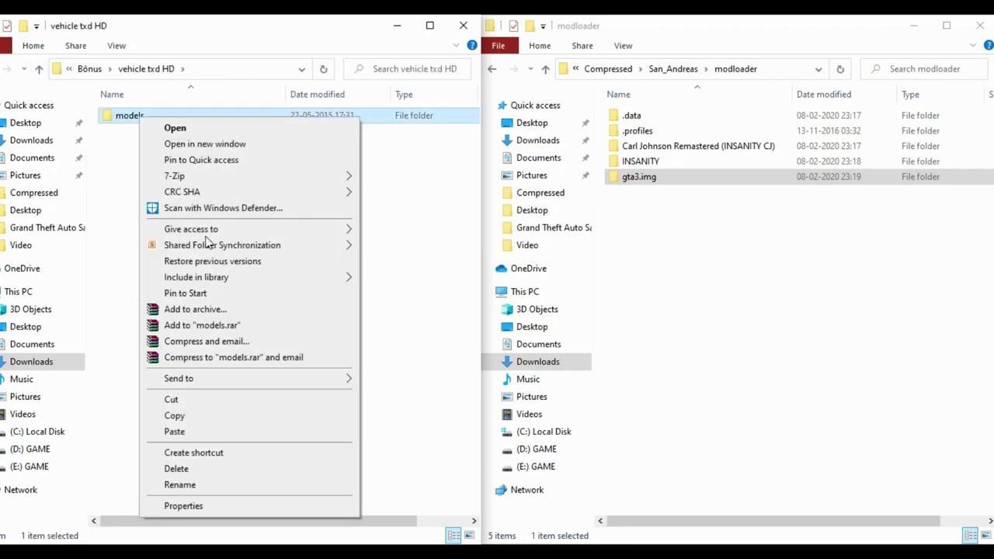
{"action": "left_click", "coordinate": [189, 417]}
{"action": "left_click", "coordinate": [545, 69]}
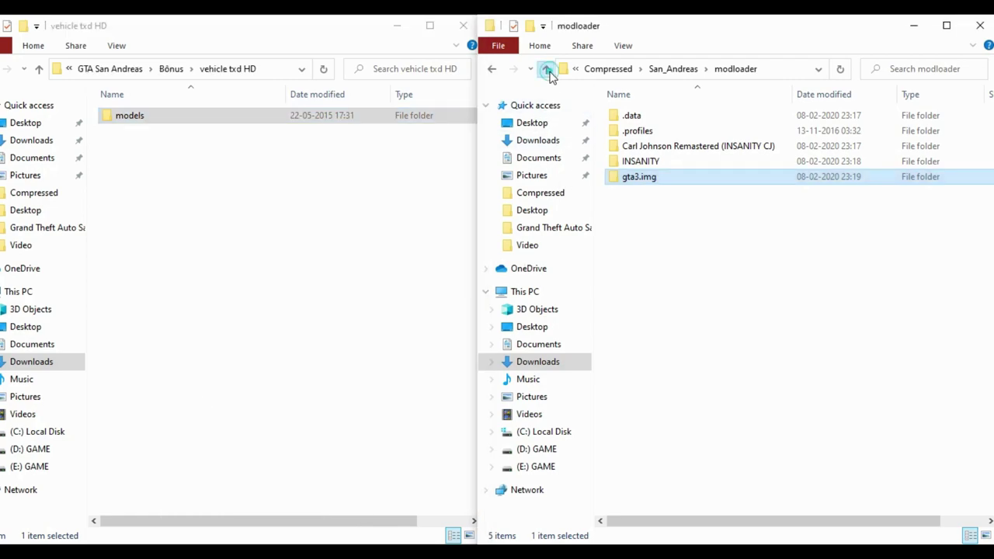
{"action": "right_click", "coordinate": [746, 213]}
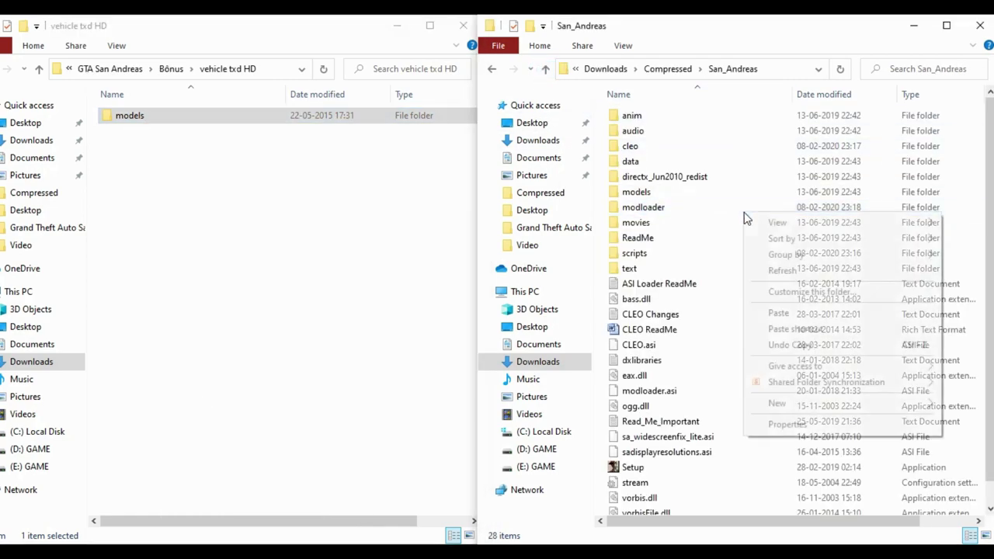
{"action": "left_click", "coordinate": [780, 313]}
{"action": "left_click", "coordinate": [394, 160]}
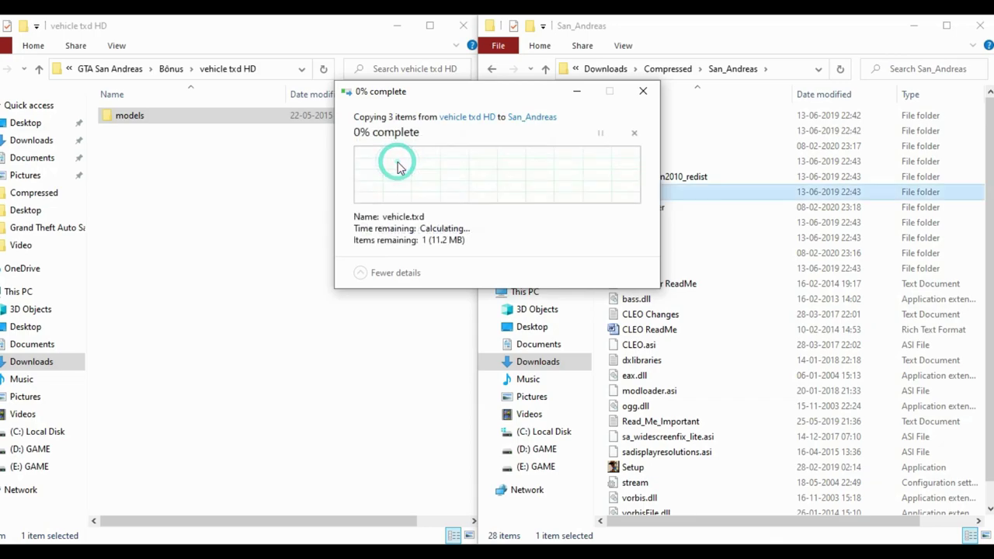
{"action": "left_click", "coordinate": [39, 69]}
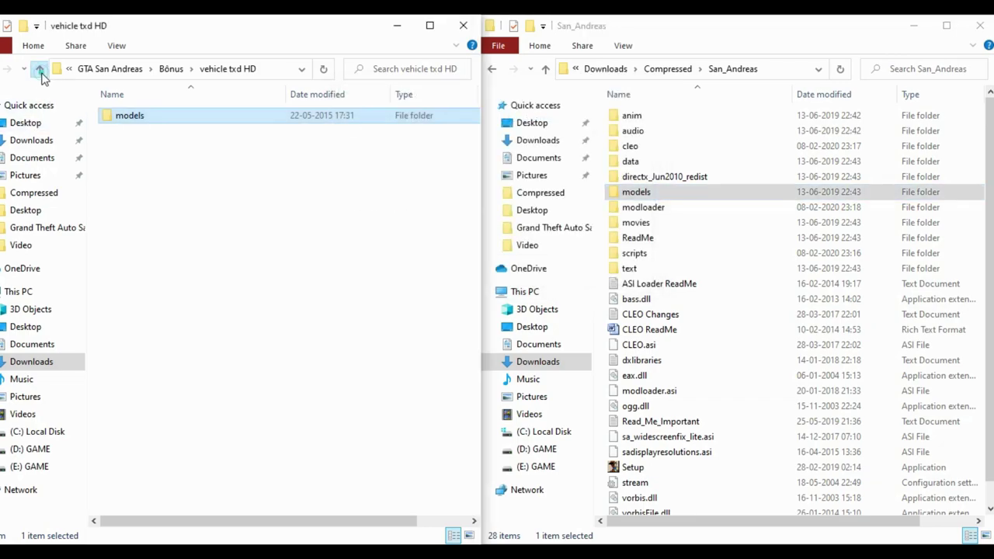
{"action": "left_click", "coordinate": [39, 69]}
{"action": "left_click", "coordinate": [39, 69]}
{"action": "left_click", "coordinate": [39, 69]}
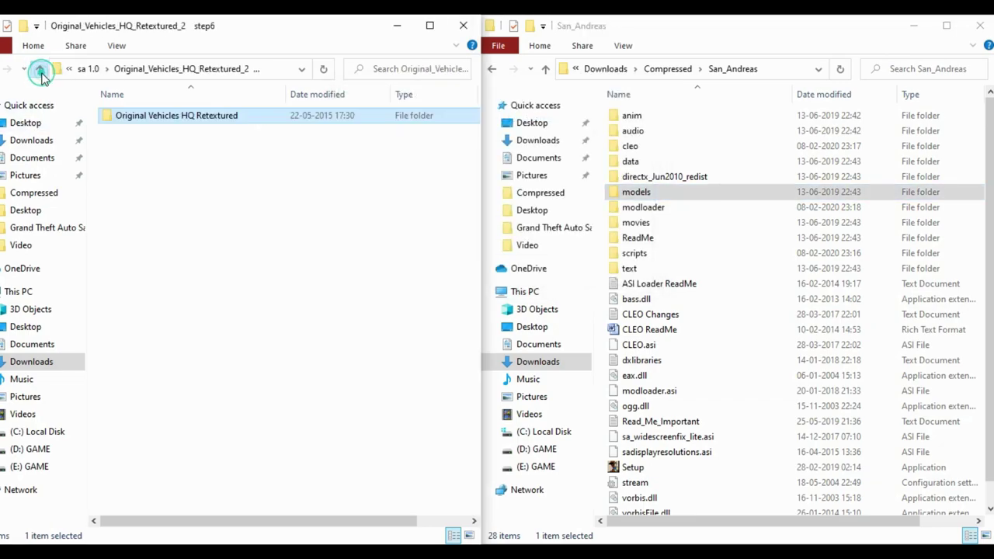
{"action": "left_click", "coordinate": [38, 70]}
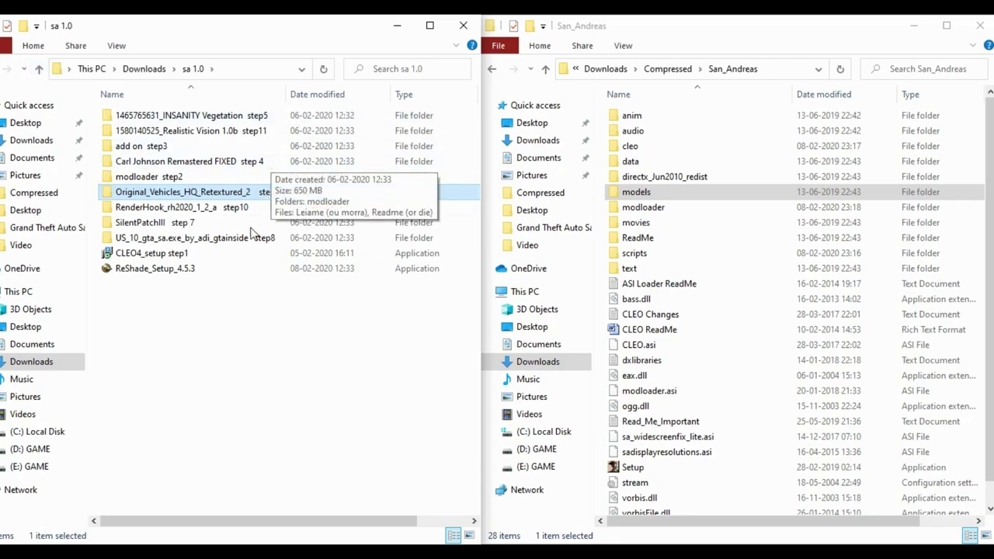
Copy SilentPatchIII.asi and the SilentPatchIII configuration file from the step 7 folder into San_Andreas, and return to sa 1.0
{"action": "double_click", "coordinate": [137, 223]}
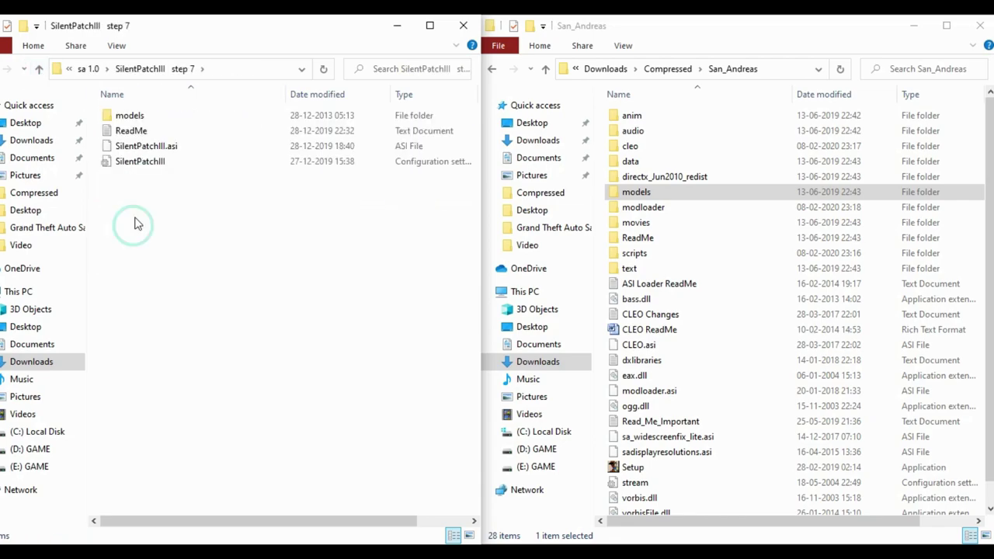
{"action": "left_click_drag", "start_coordinate": [168, 227], "coordinate": [146, 147]}
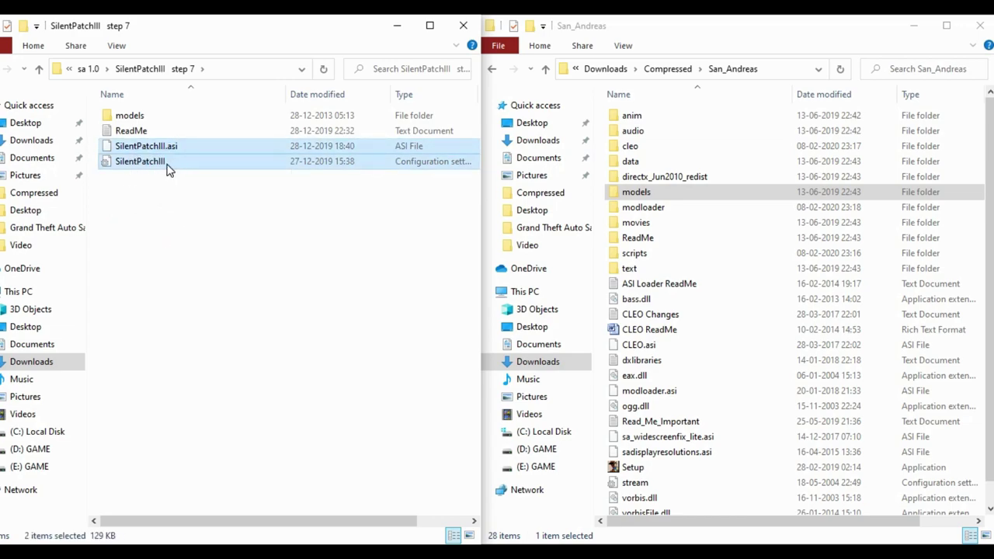
{"action": "right_click", "coordinate": [157, 148]}
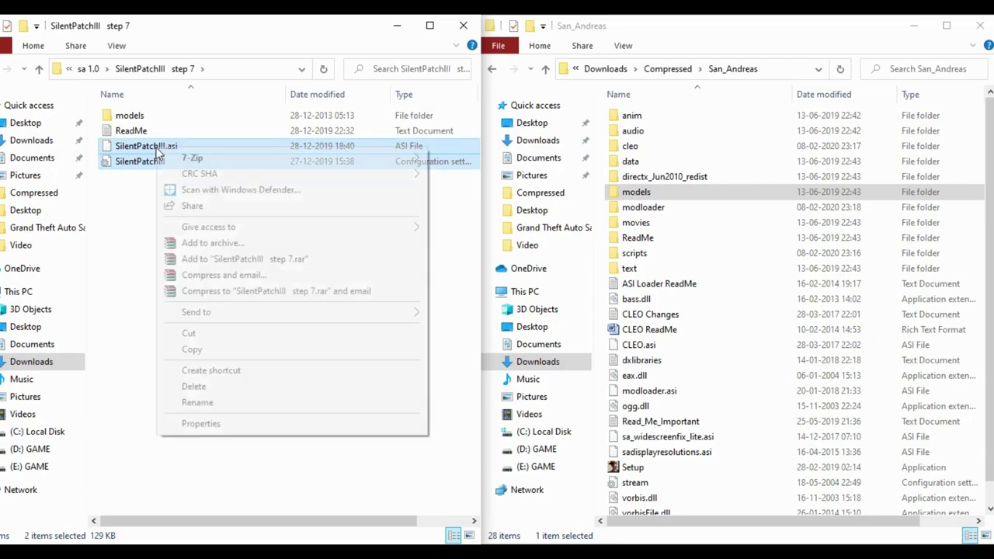
{"action": "left_click", "coordinate": [189, 349]}
{"action": "right_click", "coordinate": [786, 254]}
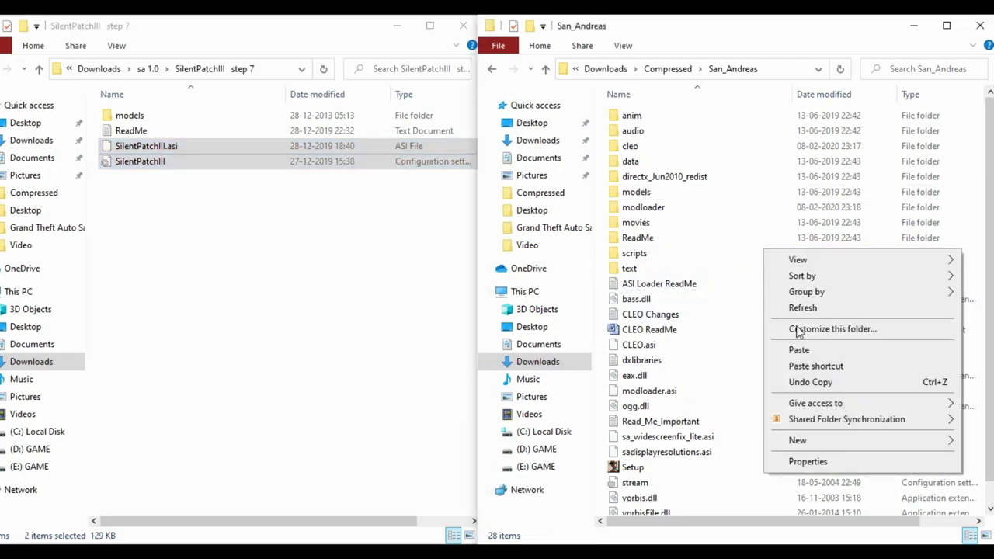
{"action": "left_click", "coordinate": [808, 350]}
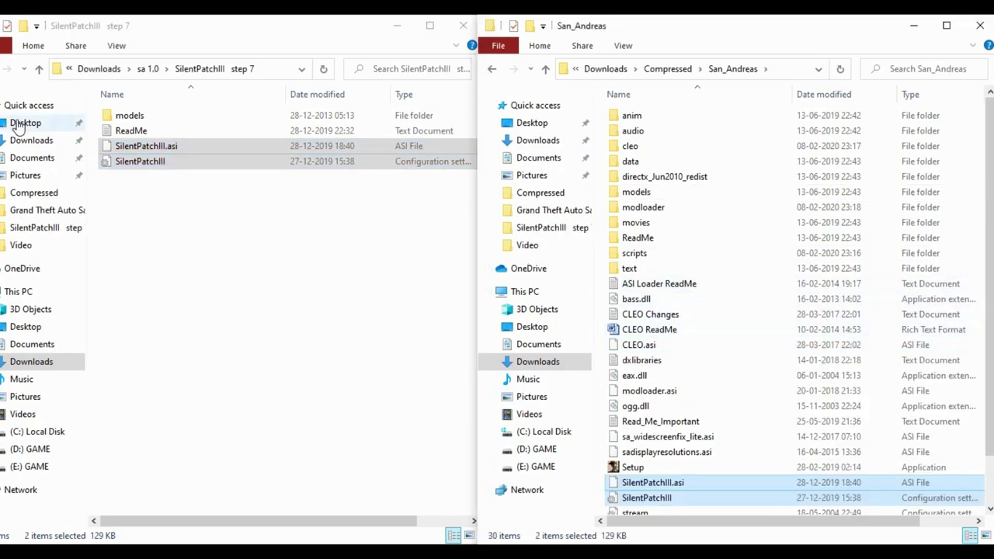
{"action": "left_click", "coordinate": [37, 72]}
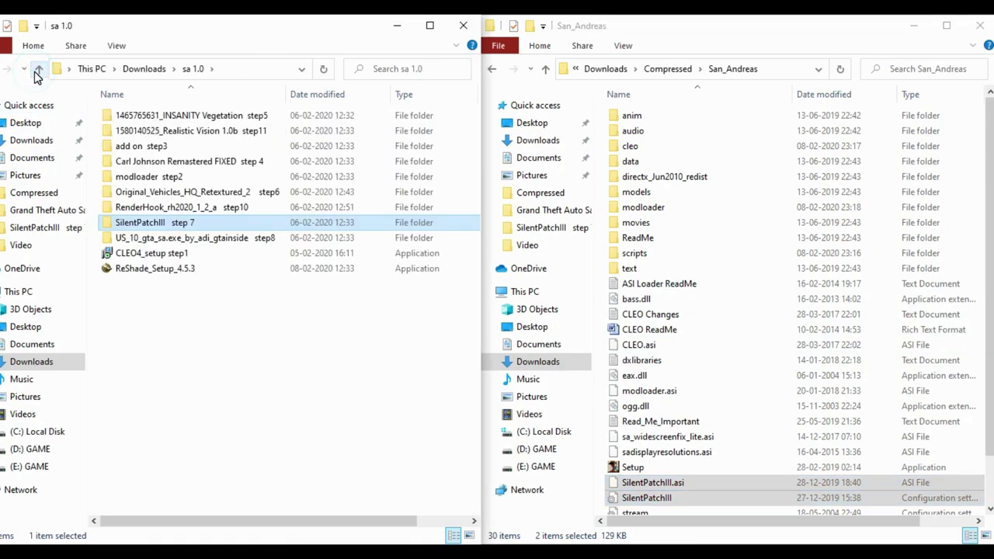
Copy the gta_sa application from the step8 folder's To Sa Folder into San_Andreas, and return to sa 1.0
{"action": "double_click", "coordinate": [159, 243]}
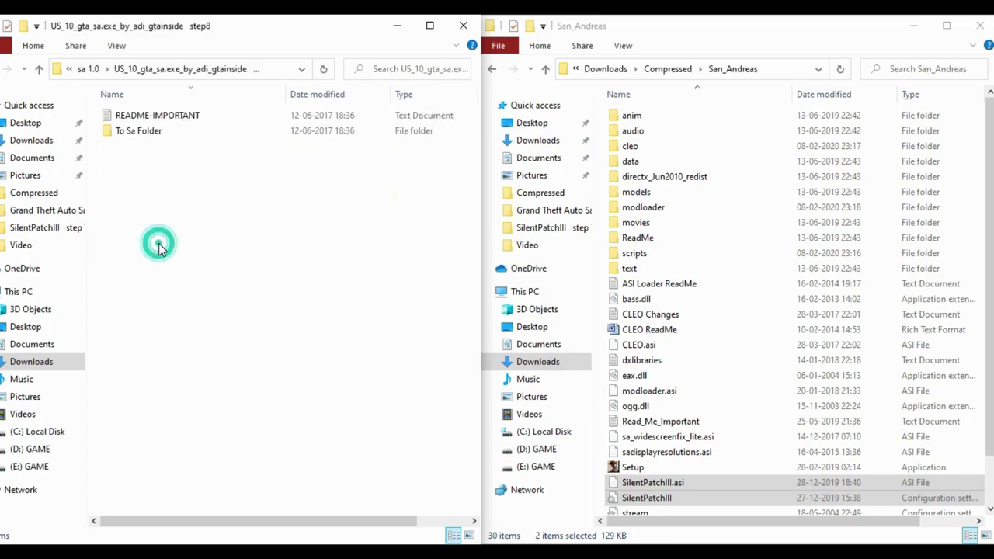
{"action": "double_click", "coordinate": [142, 137]}
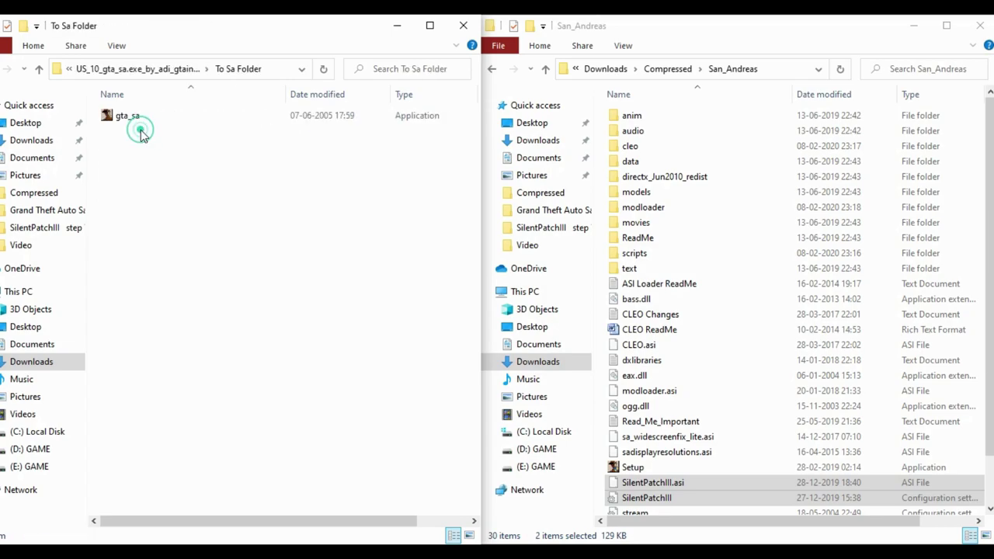
{"action": "right_click", "coordinate": [130, 120]}
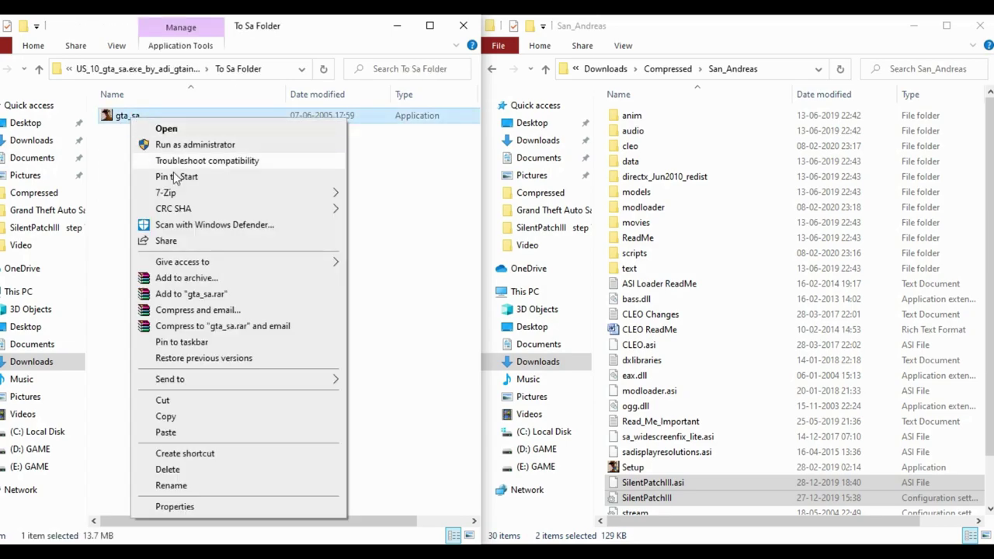
{"action": "left_click", "coordinate": [184, 416]}
{"action": "right_click", "coordinate": [757, 227]}
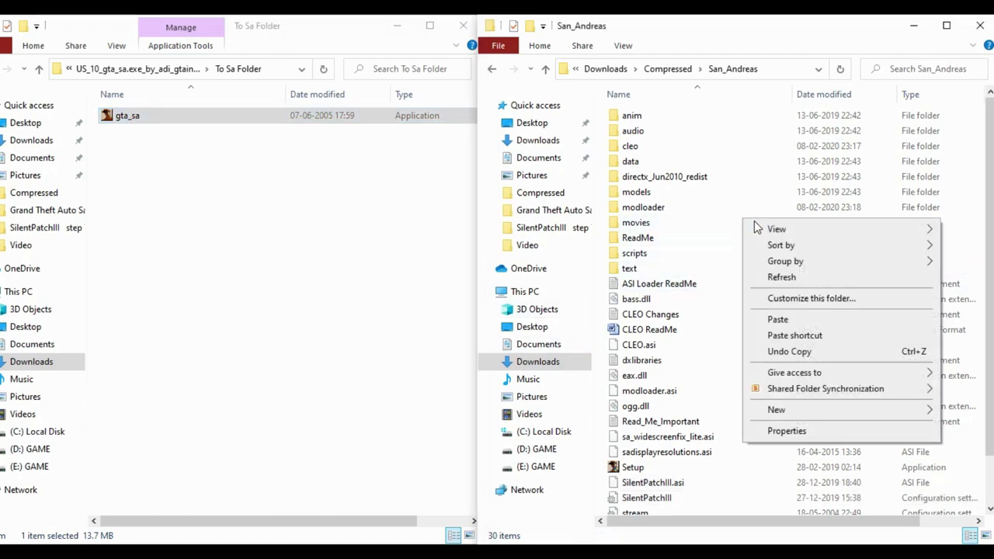
{"action": "left_click", "coordinate": [777, 319]}
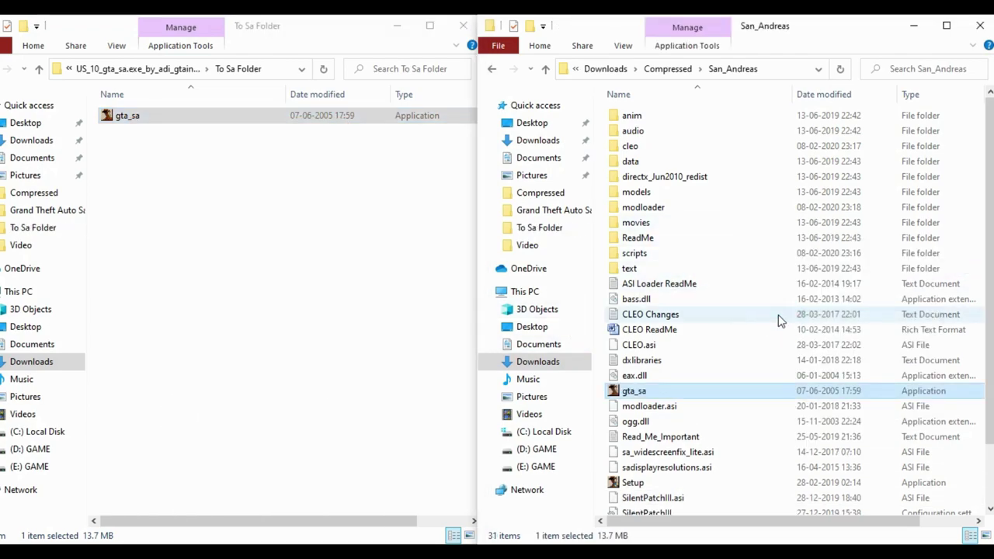
{"action": "left_click", "coordinate": [36, 69]}
{"action": "left_click", "coordinate": [37, 69]}
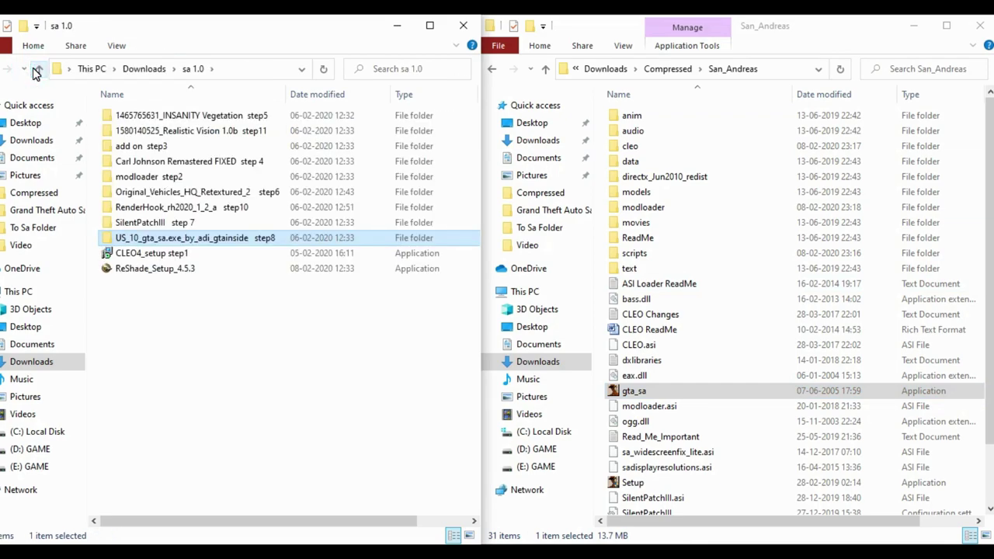
{"action": "left_click", "coordinate": [153, 272]}
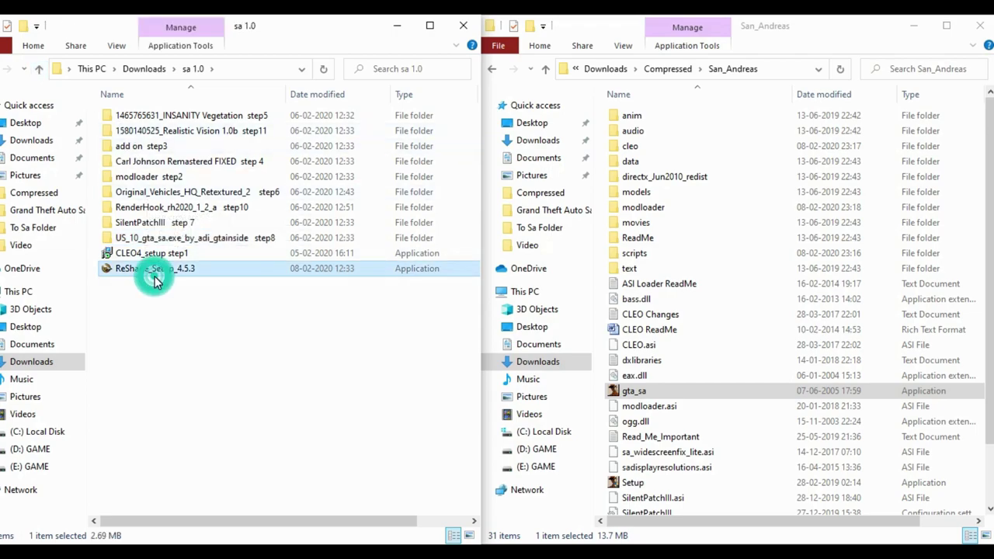
{"action": "right_click", "coordinate": [154, 283]}
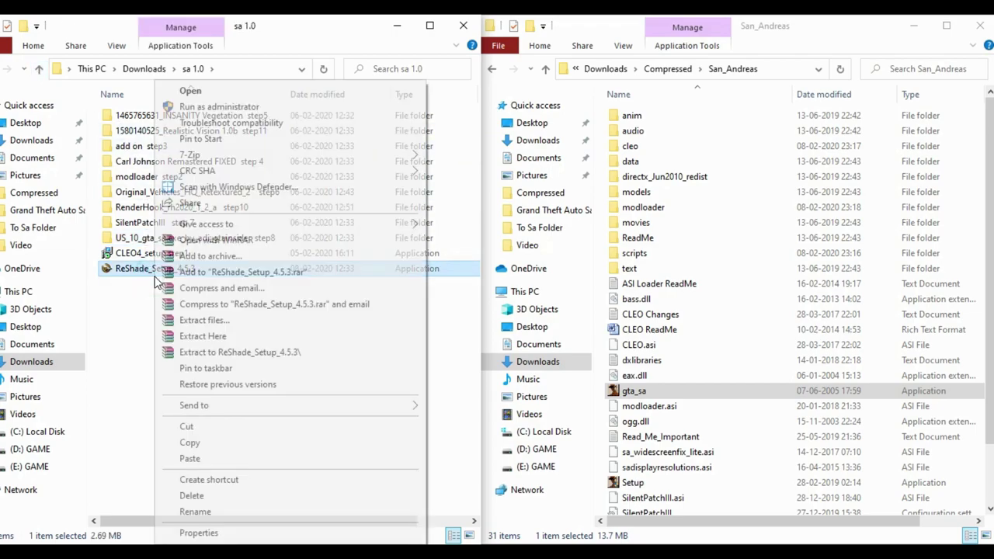
{"action": "left_click", "coordinate": [115, 305]}
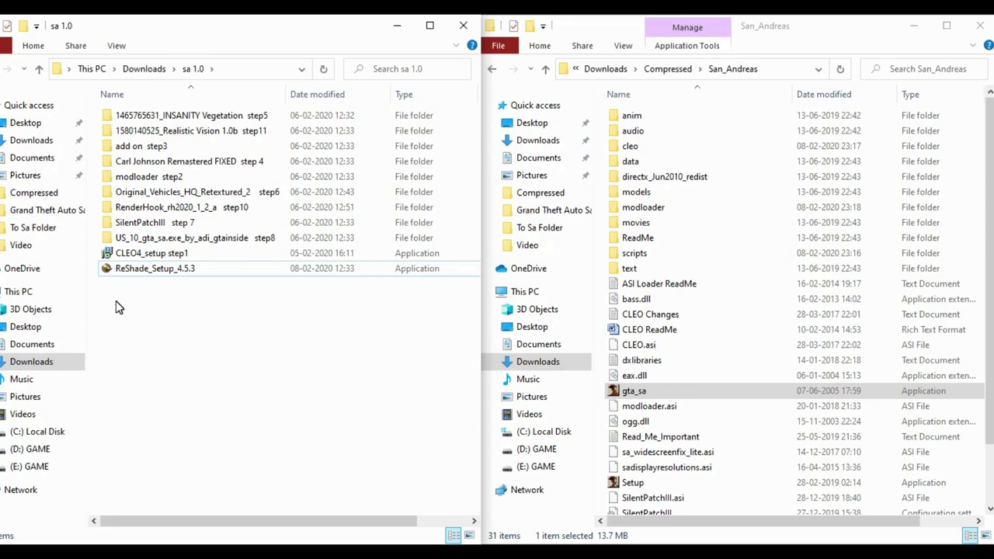
Launch ReShade_Setup_4.5.3 and enable ReShade in Vulkan globally
{"action": "left_click", "coordinate": [159, 270]}
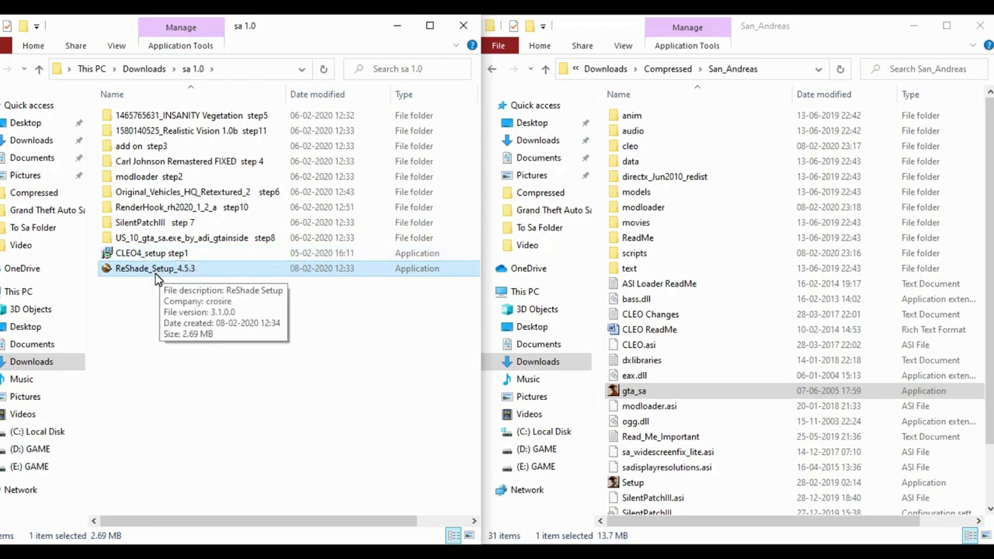
{"action": "right_click", "coordinate": [157, 277]}
{"action": "left_click", "coordinate": [195, 88]}
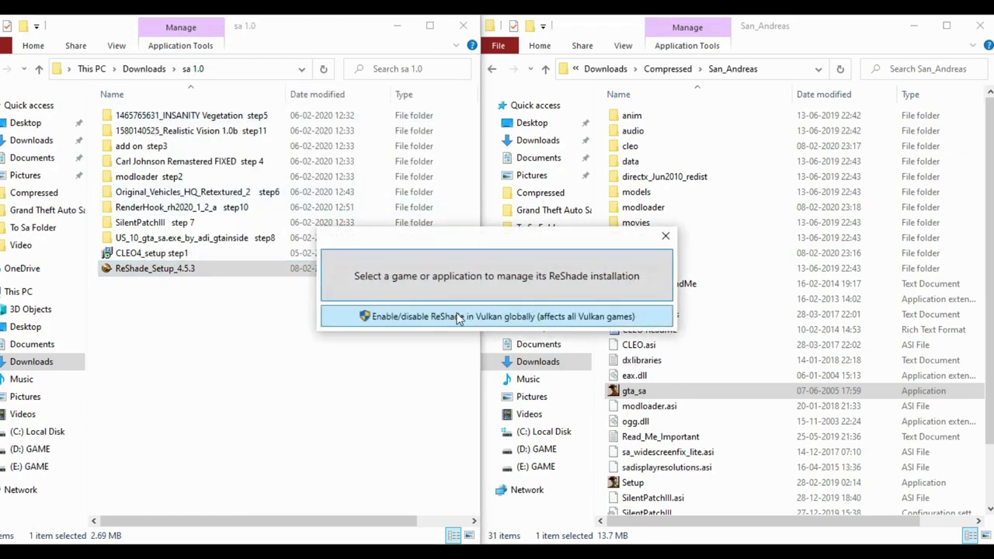
{"action": "left_click", "coordinate": [448, 319]}
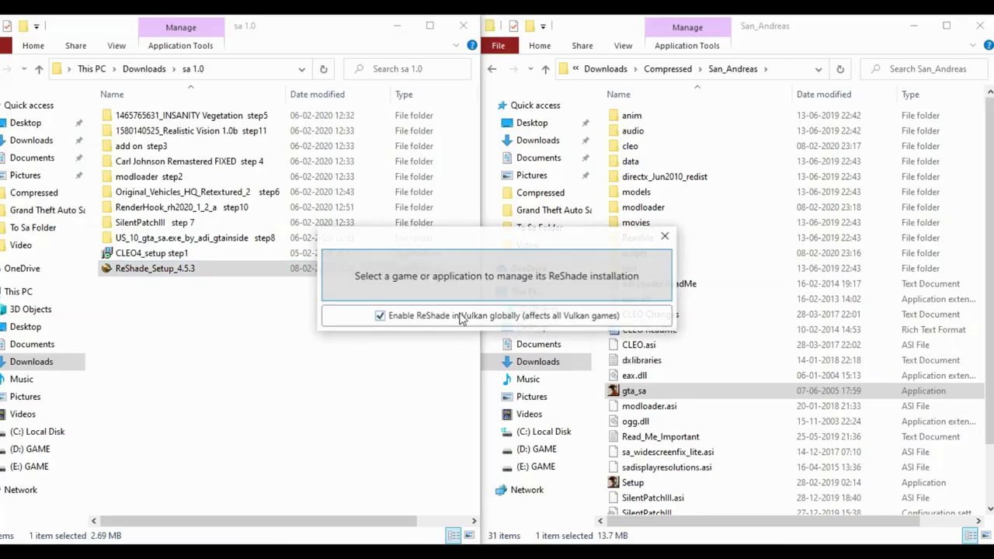
Choose the gta_sa application in Downloads\Compressed\San_Andreas as the game for the ReShade installation
{"action": "left_click", "coordinate": [450, 281]}
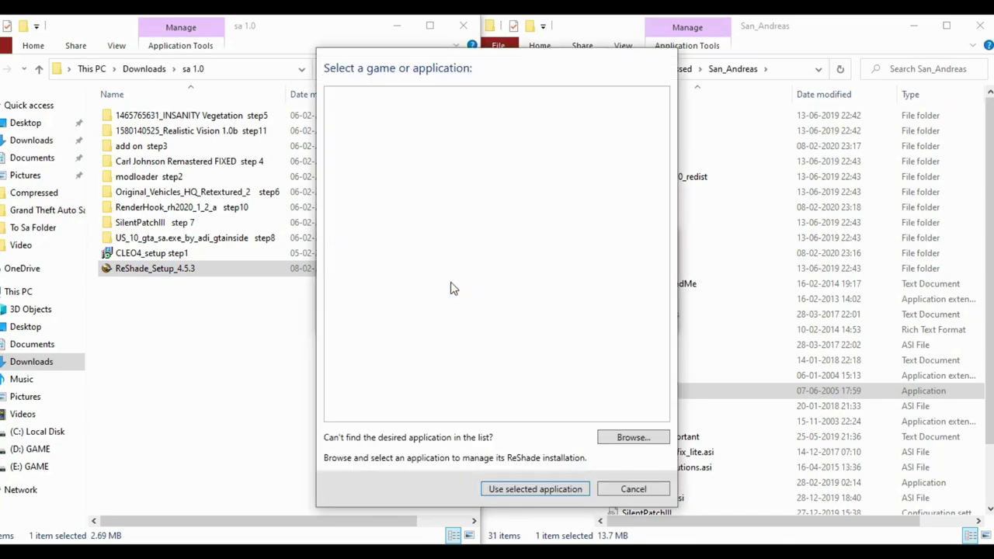
{"action": "left_click", "coordinate": [621, 440]}
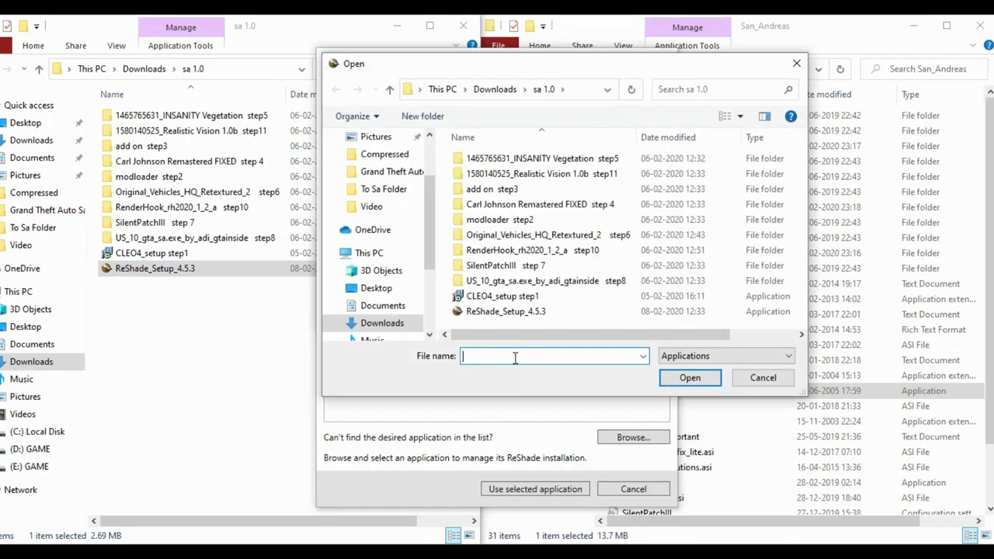
{"action": "left_click", "coordinate": [389, 323]}
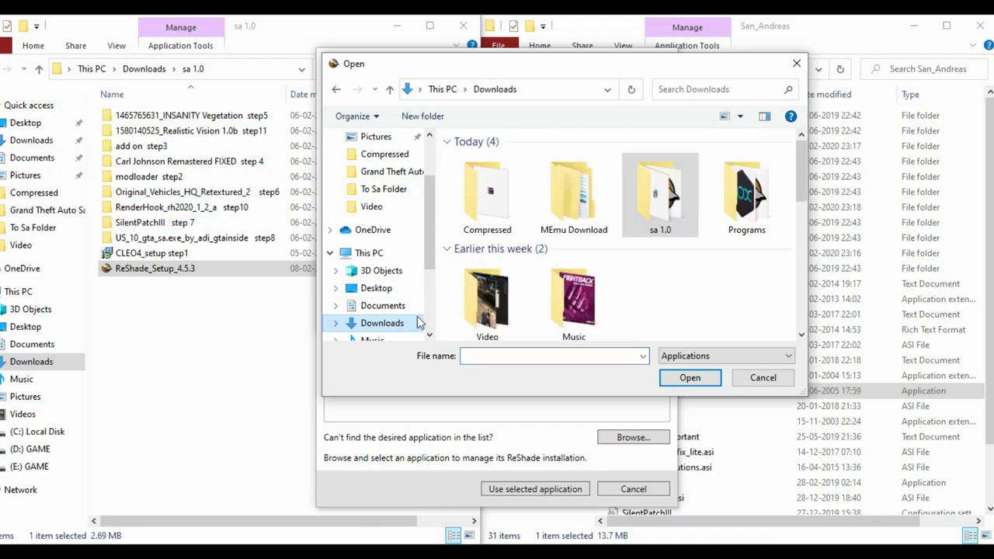
{"action": "double_click", "coordinate": [487, 195]}
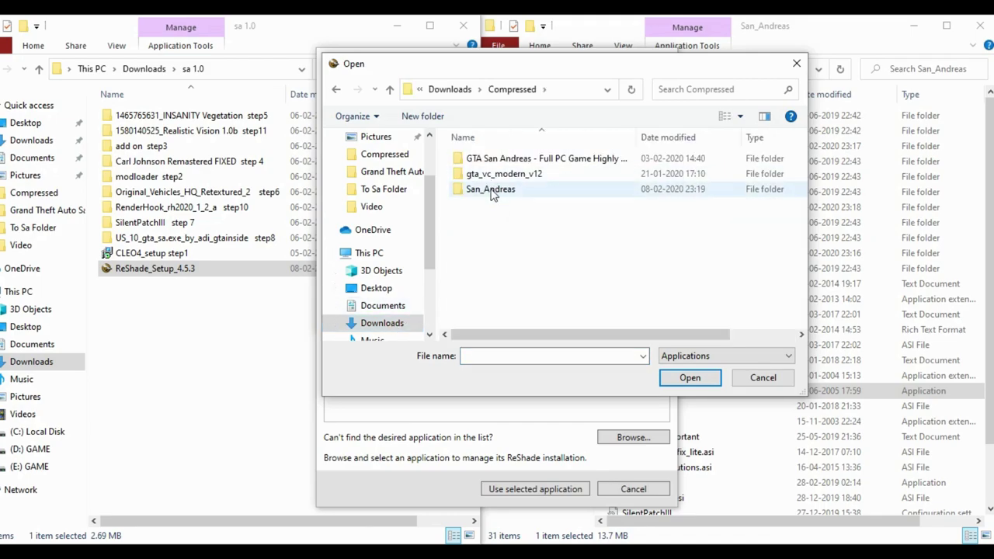
{"action": "double_click", "coordinate": [489, 189]}
{"action": "scroll", "coordinate": [472, 248], "scroll_direction": "down", "scroll_amount": 1}
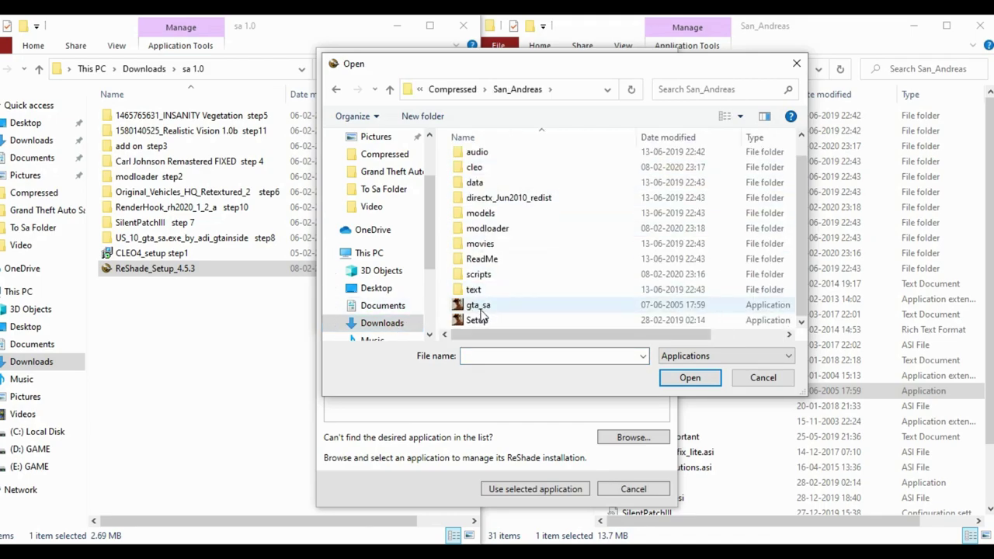
{"action": "left_click", "coordinate": [480, 307]}
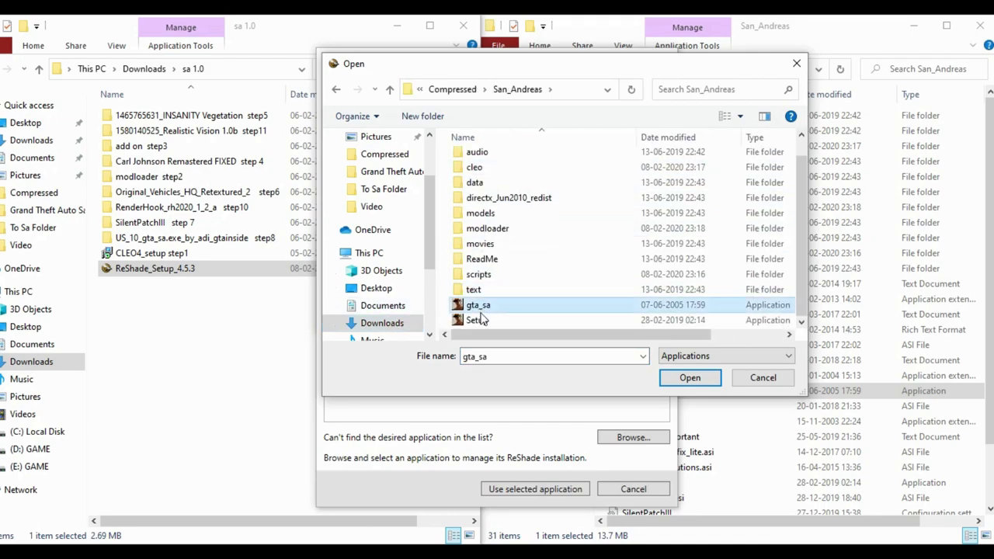
{"action": "left_click", "coordinate": [690, 378]}
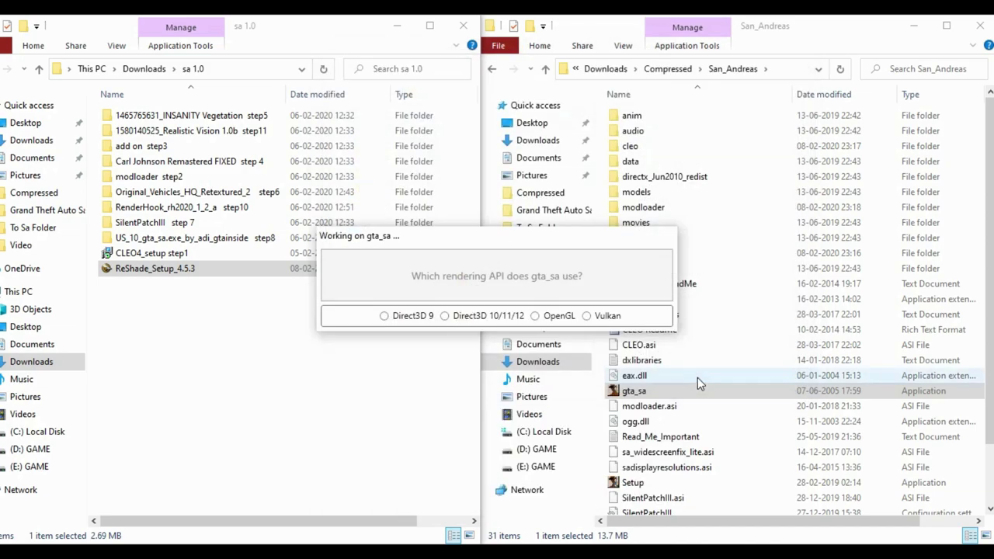
Set the rendering API to Direct3D 10/11/12, install ReShade with all effects kept checked, and close the setup tool
{"action": "left_click", "coordinate": [444, 318]}
{"action": "scroll", "coordinate": [431, 256], "scroll_direction": "down", "scroll_amount": 10}
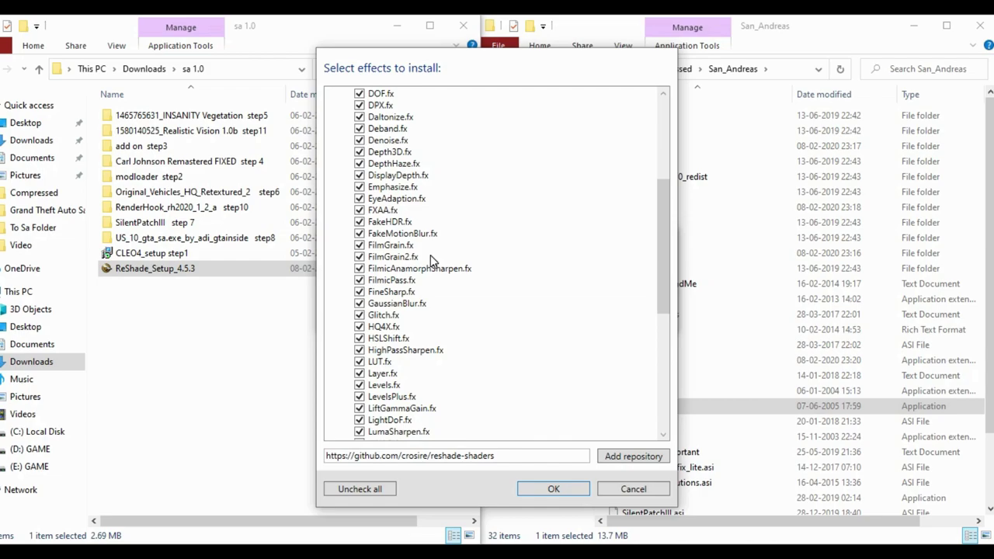
{"action": "scroll", "coordinate": [428, 310], "scroll_direction": "down", "scroll_amount": 2}
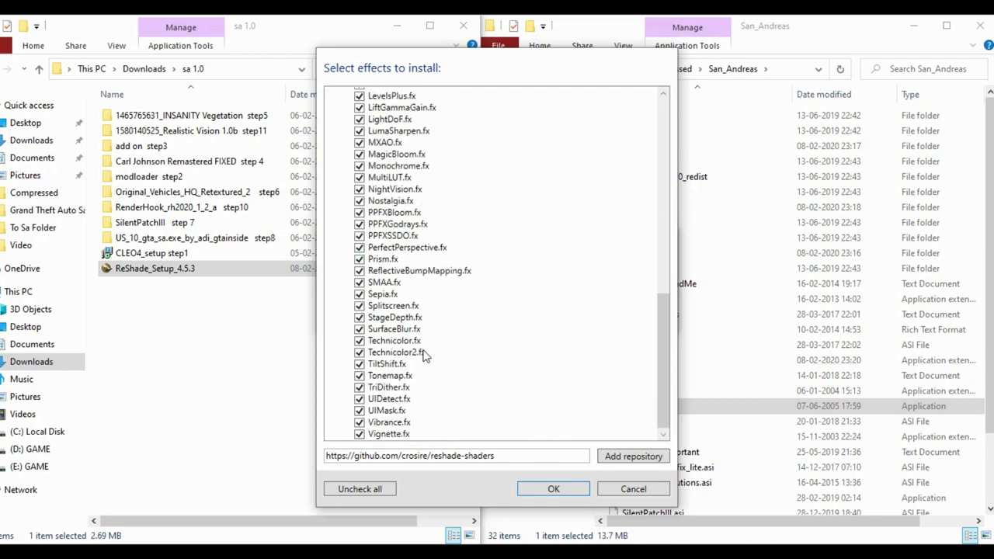
{"action": "left_click", "coordinate": [546, 488]}
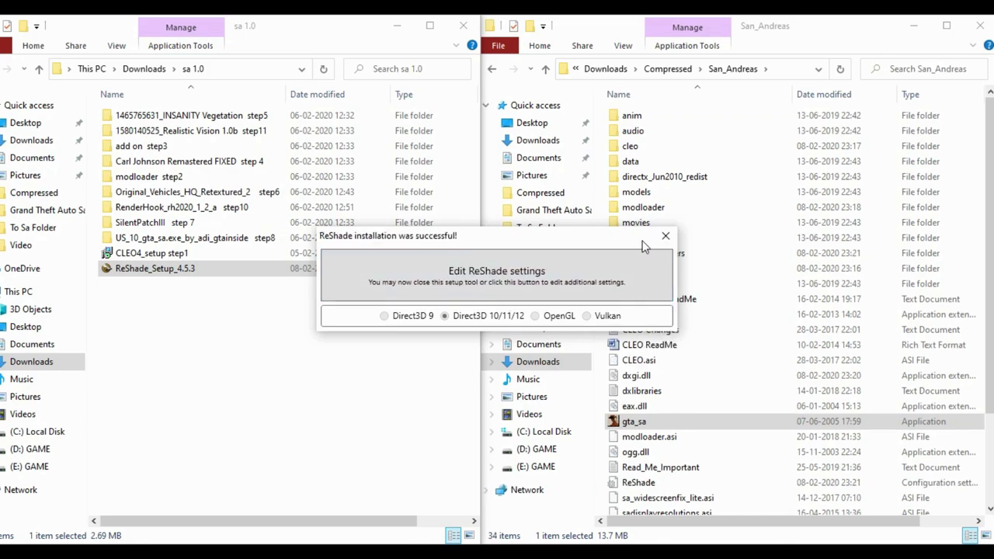
{"action": "left_click", "coordinate": [663, 235]}
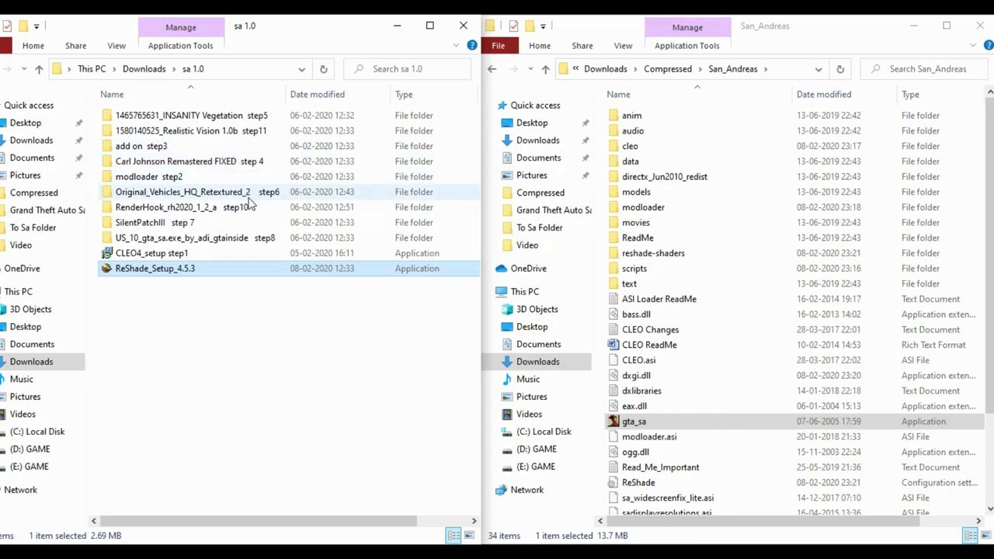
Copy the shaders folder, _gtaRenderHook.asi, AntTweakBar.dll and settings from the step10 RenderHook EN folder into San_Andreas
{"action": "double_click", "coordinate": [155, 209]}
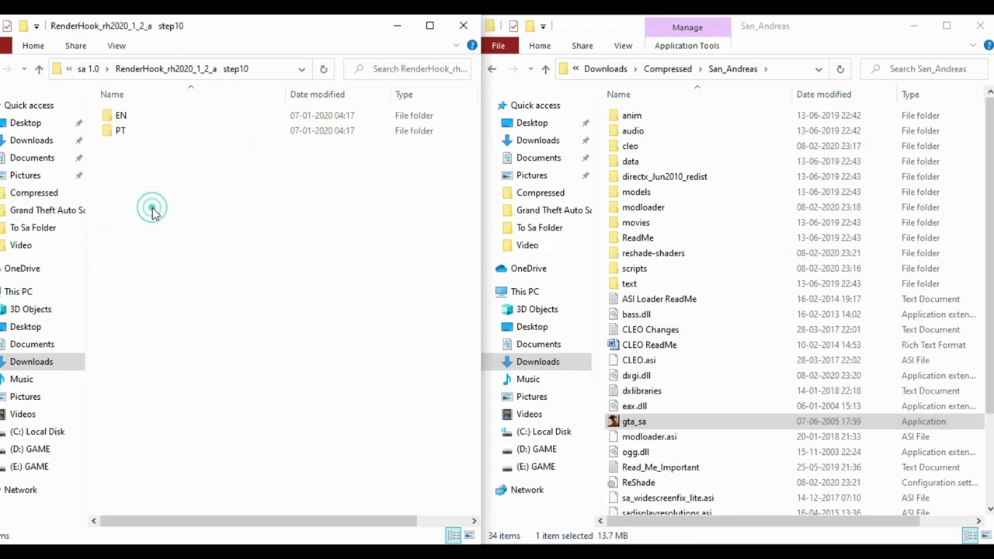
{"action": "double_click", "coordinate": [122, 116]}
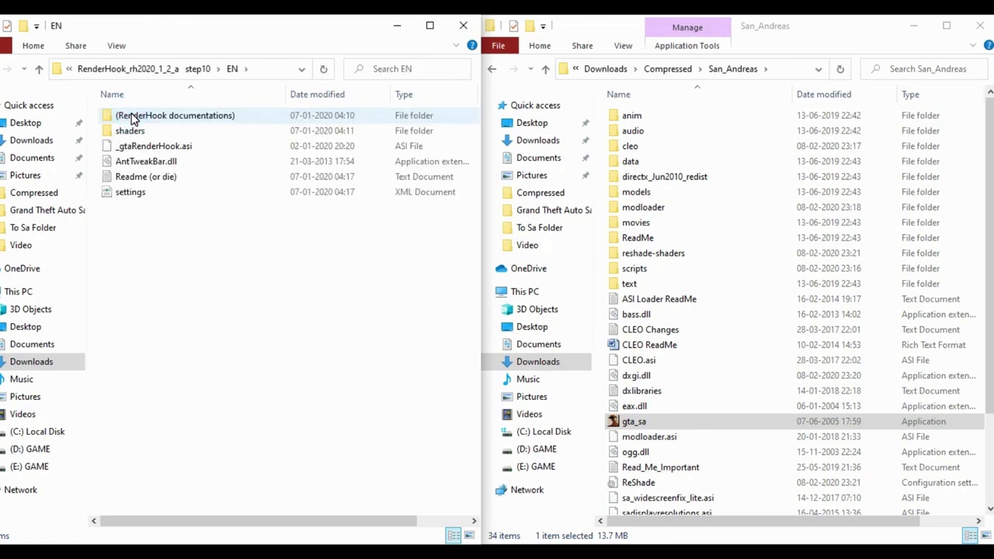
{"action": "left_click", "coordinate": [132, 194]}
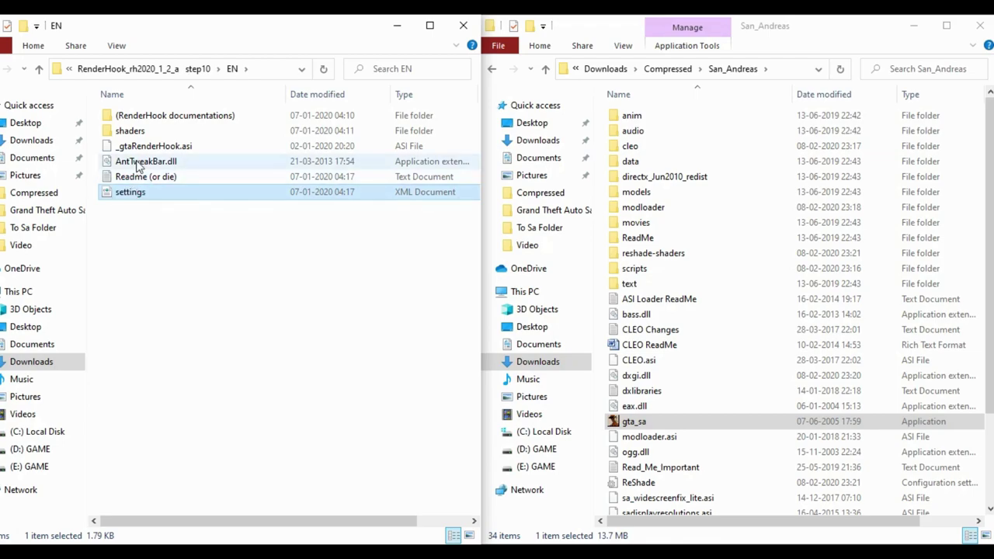
{"action": "left_click", "coordinate": [139, 164], "text": "ctrl"}
{"action": "left_click", "coordinate": [137, 146], "text": "ctrl"}
{"action": "left_click", "coordinate": [131, 132], "text": "ctrl"}
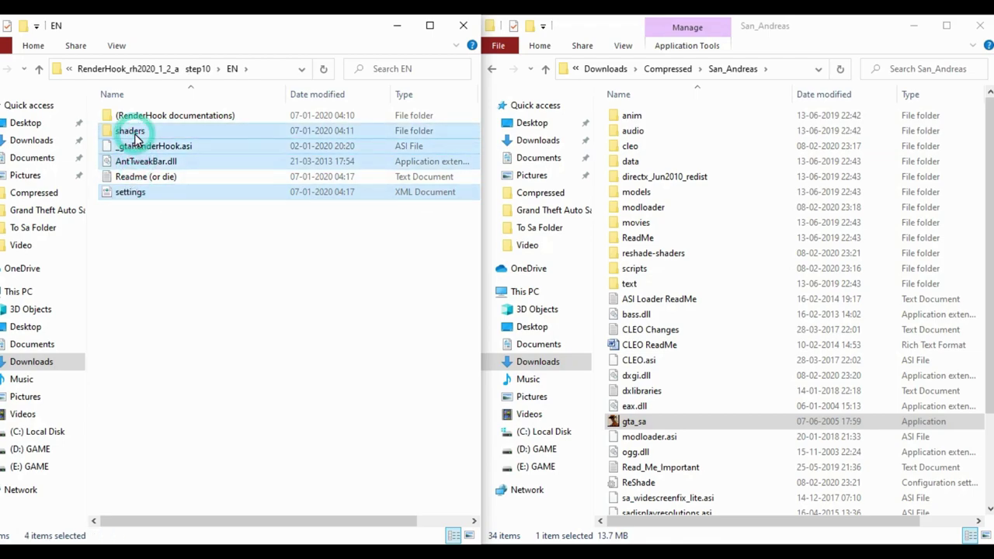
{"action": "right_click", "coordinate": [133, 136]}
{"action": "left_click", "coordinate": [167, 369]}
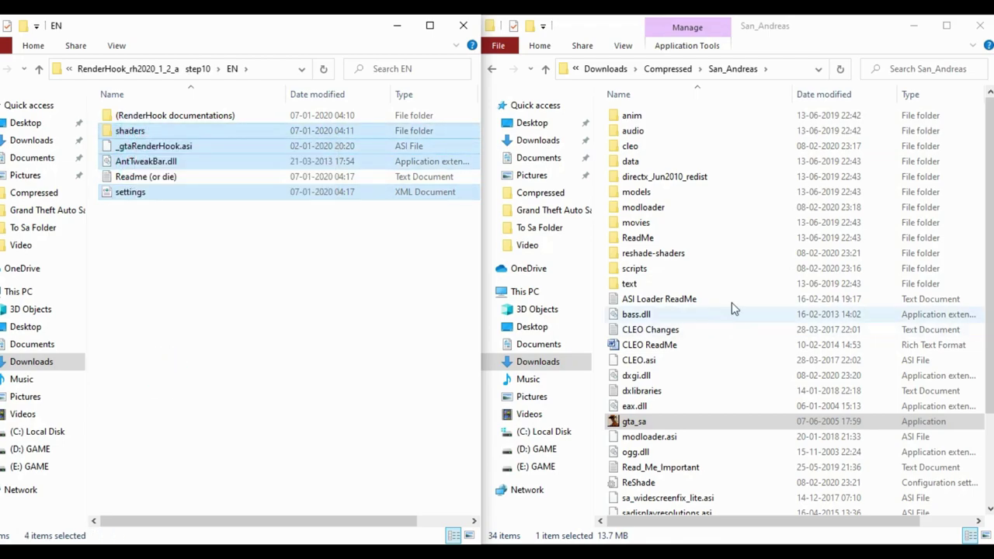
{"action": "right_click", "coordinate": [744, 261]}
{"action": "left_click", "coordinate": [774, 361]}
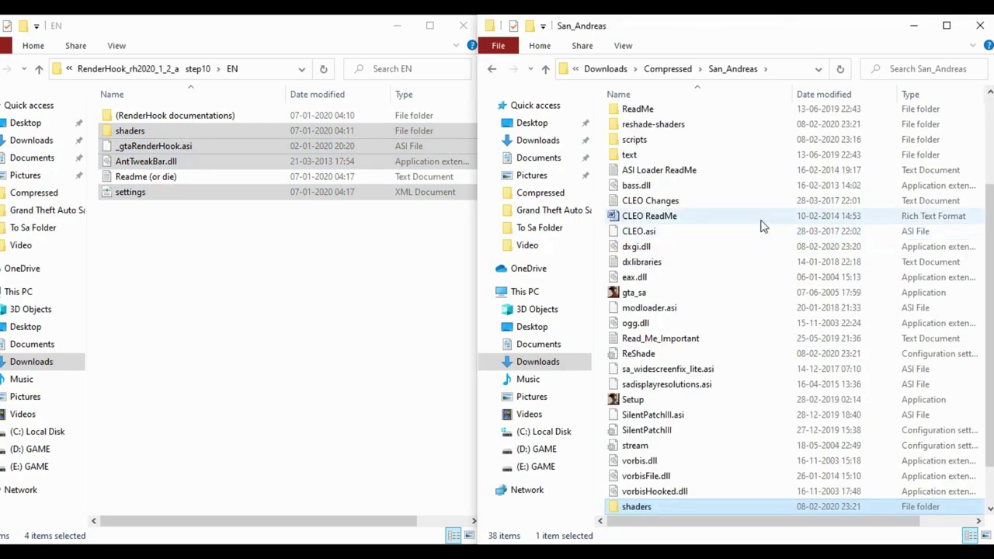
Open the PUT TO SA ROOT folder inside the step11 Realistic Vision 1.0b folder of the mod pack
{"action": "left_click", "coordinate": [39, 69]}
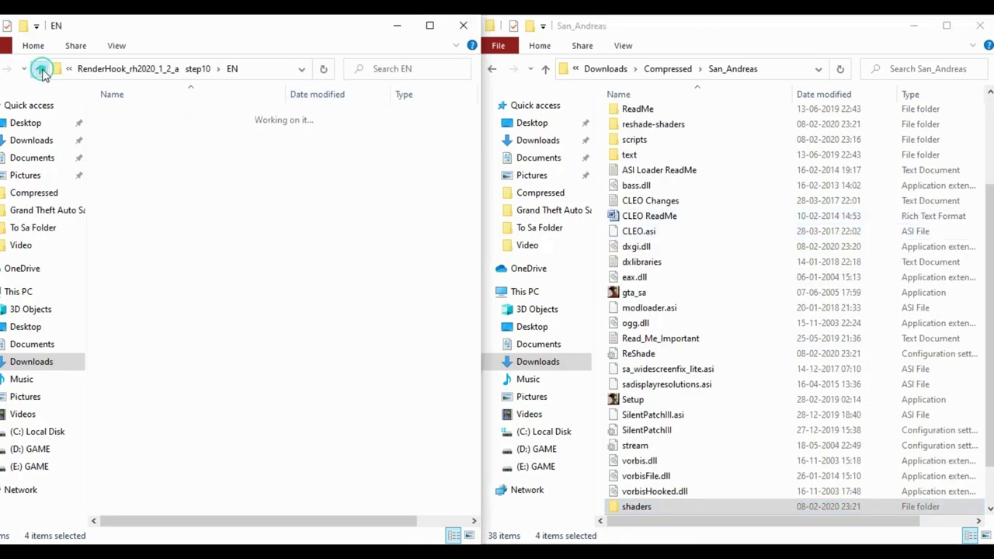
{"action": "left_click", "coordinate": [39, 68]}
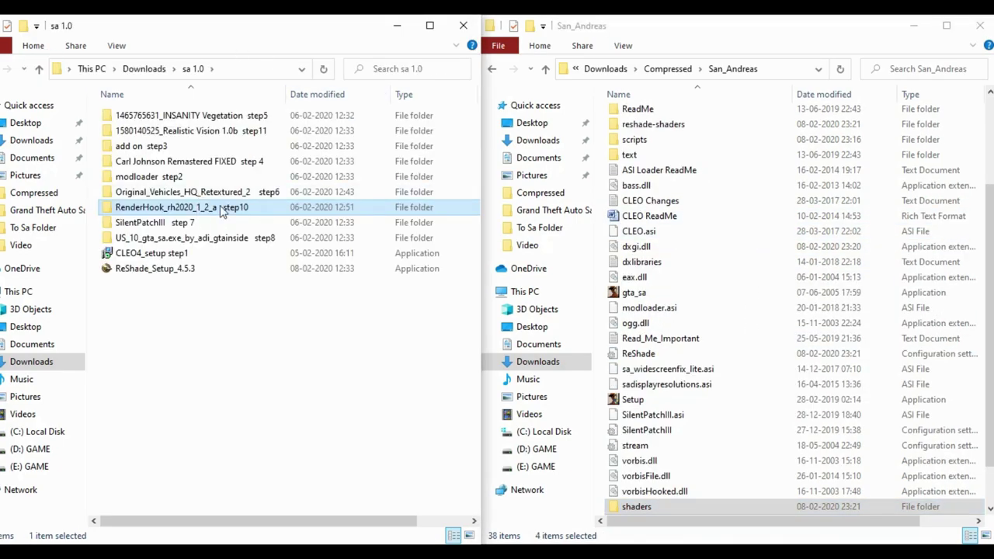
{"action": "double_click", "coordinate": [237, 132]}
{"action": "double_click", "coordinate": [182, 119]}
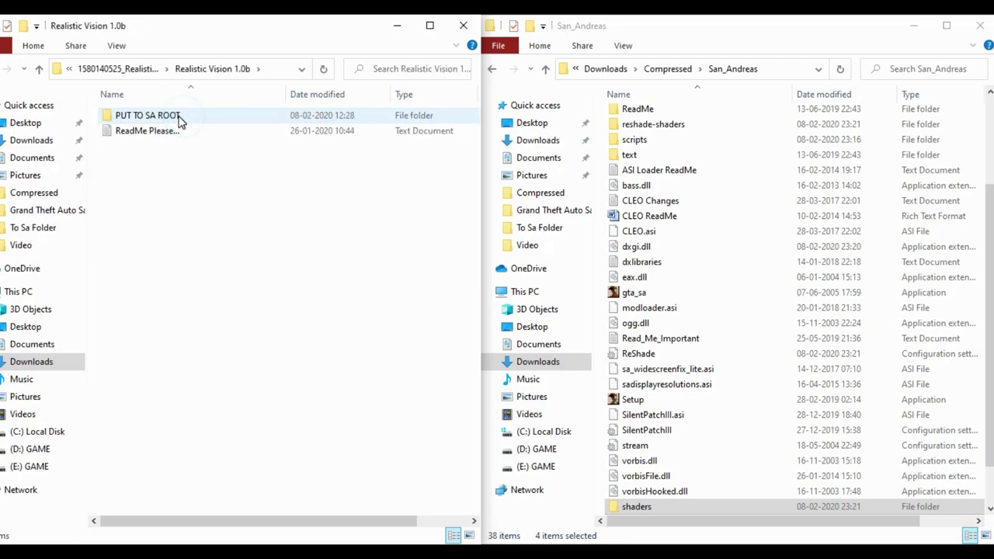
{"action": "double_click", "coordinate": [178, 118]}
Copy everything from PUT TO SA ROOT into San_Andreas, replacing the files that already exist there
{"action": "left_click_drag", "start_coordinate": [284, 394], "coordinate": [159, 111]}
{"action": "right_click", "coordinate": [159, 138]}
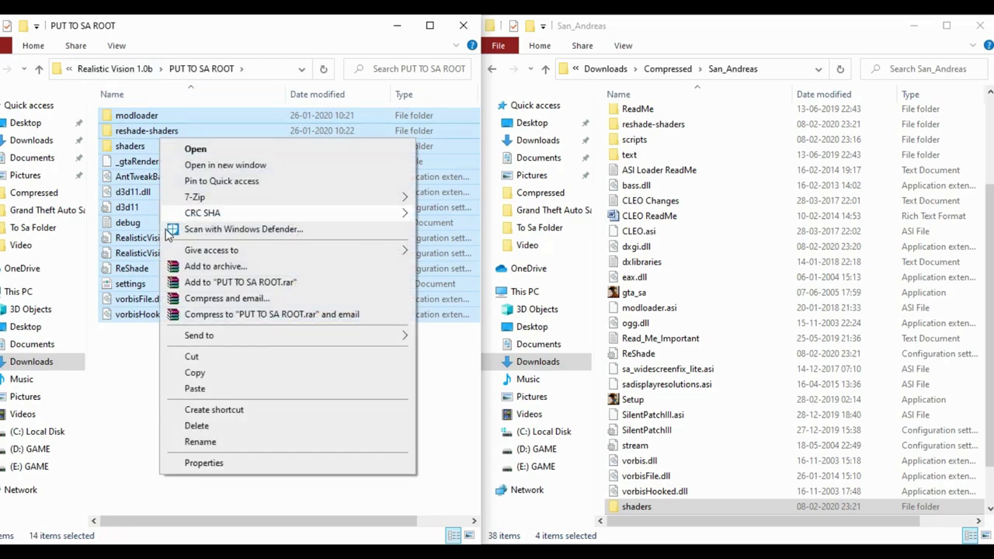
{"action": "left_click", "coordinate": [194, 373]}
{"action": "right_click", "coordinate": [743, 221]}
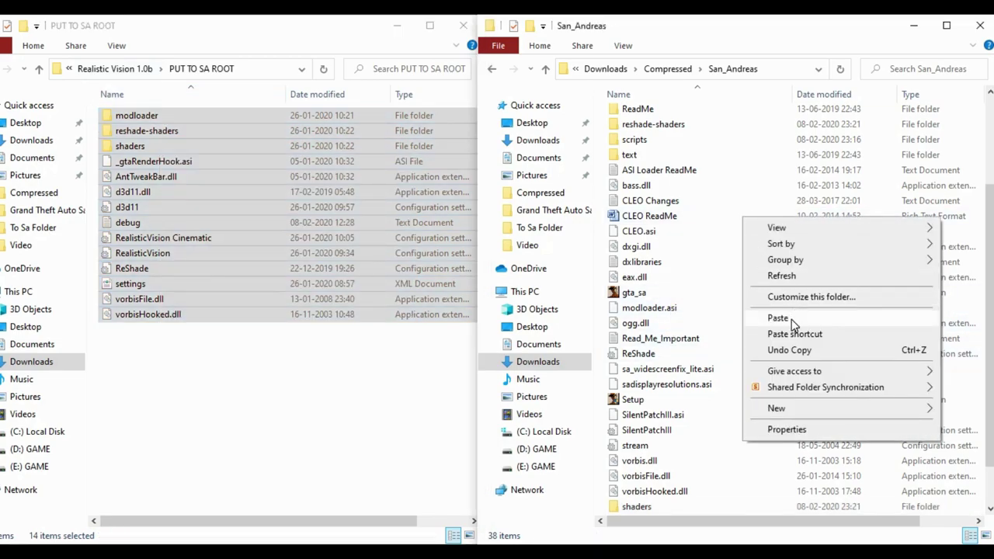
{"action": "left_click", "coordinate": [792, 320]}
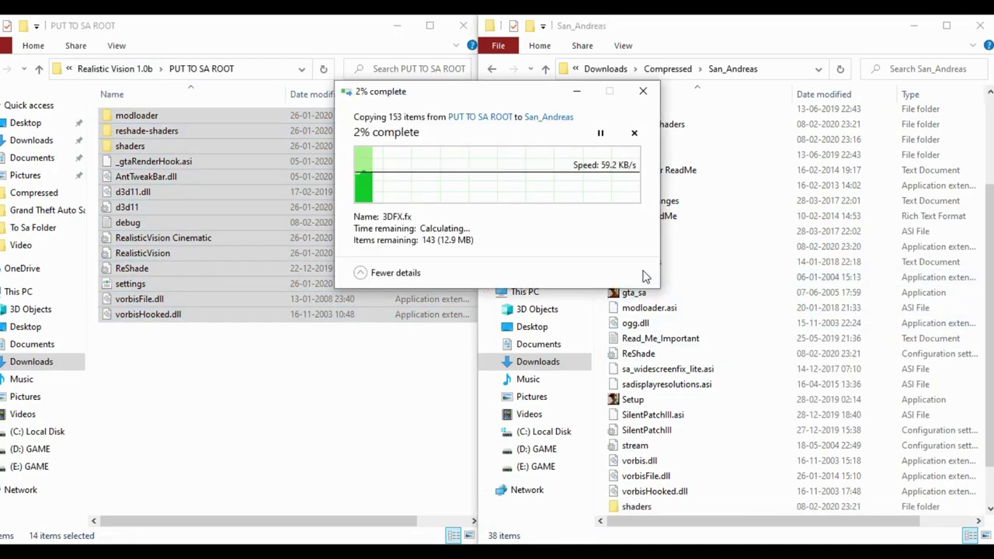
{"action": "left_click", "coordinate": [497, 171]}
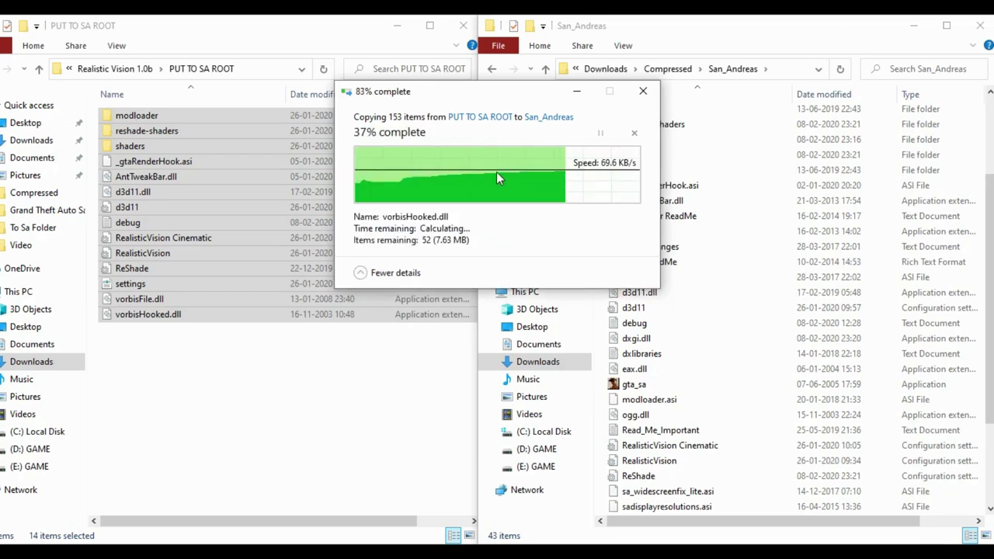
Go back up from PUT TO SA ROOT to Downloads and close that folder window
{"action": "left_click", "coordinate": [36, 70]}
{"action": "left_click", "coordinate": [36, 70]}
{"action": "left_click", "coordinate": [36, 70]}
{"action": "left_click", "coordinate": [36, 70]}
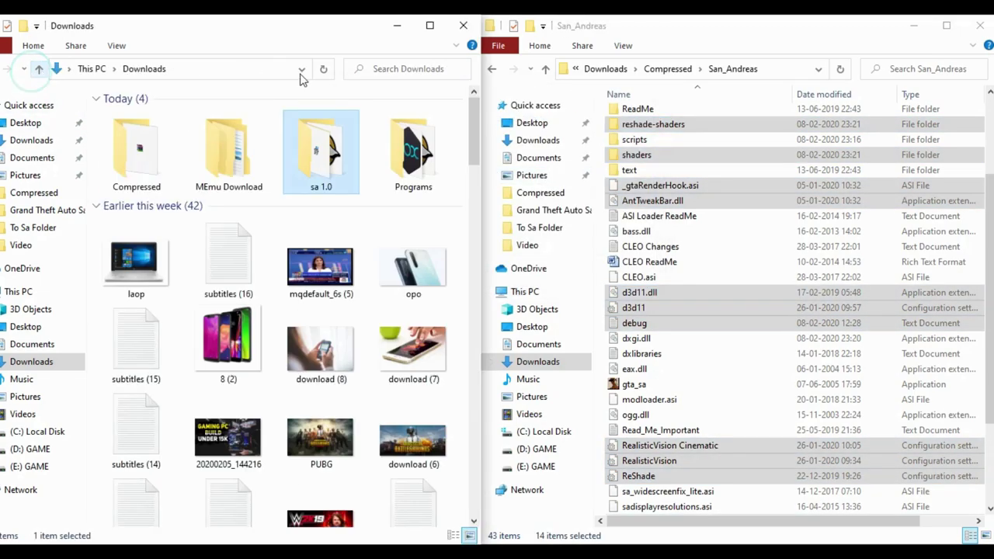
{"action": "left_click", "coordinate": [473, 28]}
Maximize the San_Andreas folder window and run gta_sa as administrator
{"action": "left_click", "coordinate": [693, 29]}
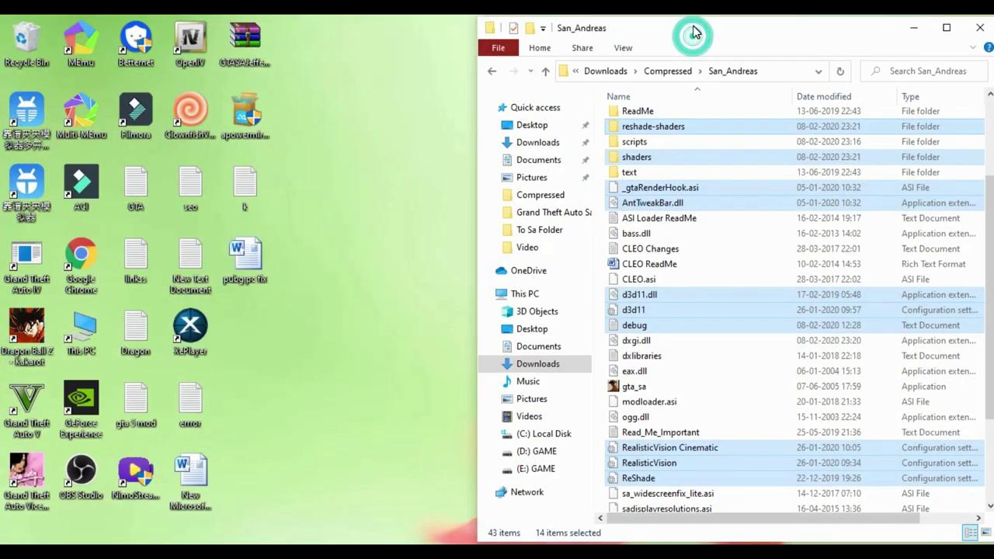
{"action": "double_click", "coordinate": [693, 30]}
{"action": "left_click", "coordinate": [141, 379]}
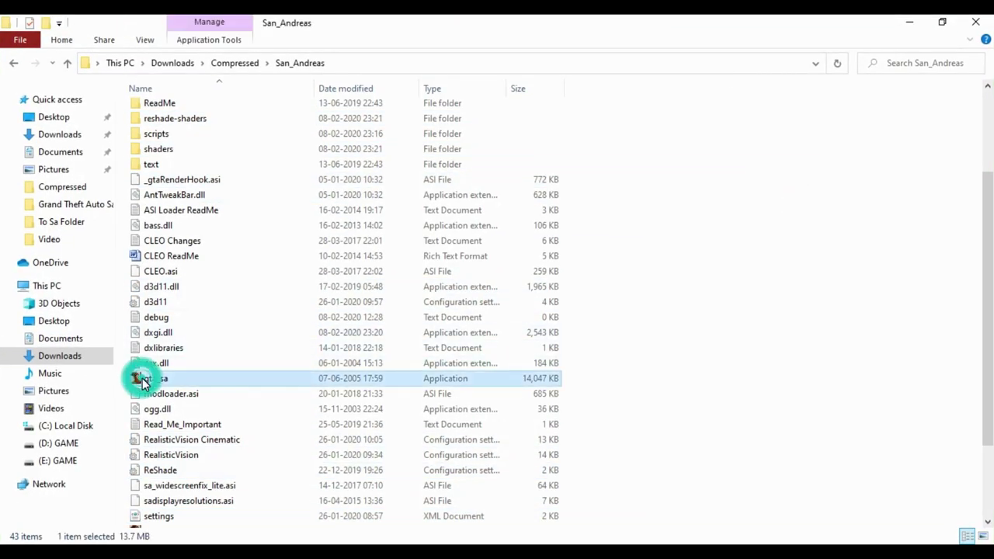
{"action": "right_click", "coordinate": [142, 381]}
{"action": "left_click", "coordinate": [201, 170]}
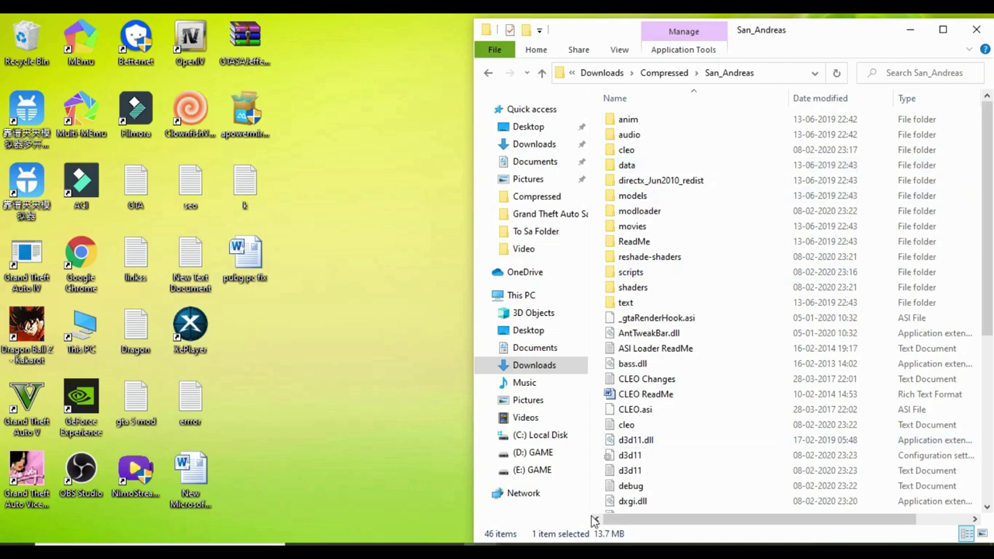
Bring up the sa 1.0 folder again and launch ReShade_Setup_4.5.3 from it
{"action": "left_click", "coordinate": [481, 544]}
{"action": "left_click", "coordinate": [432, 518]}
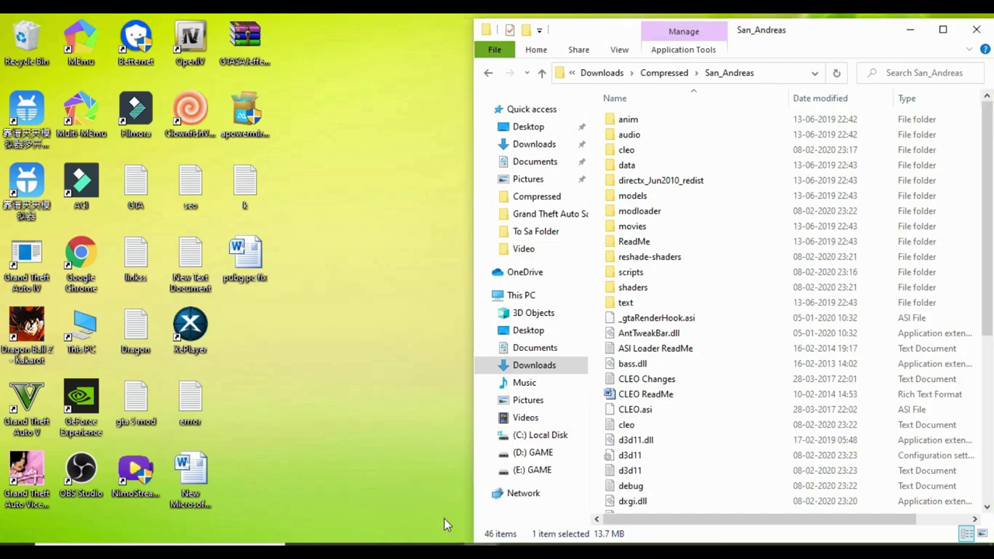
{"action": "left_click", "coordinate": [554, 515]}
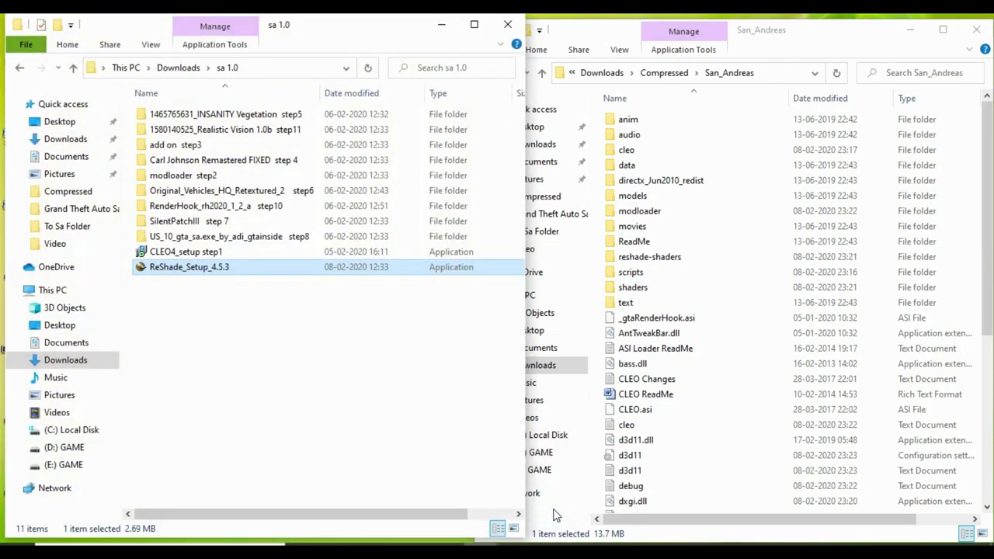
{"action": "right_click", "coordinate": [192, 276]}
{"action": "left_click", "coordinate": [215, 91]}
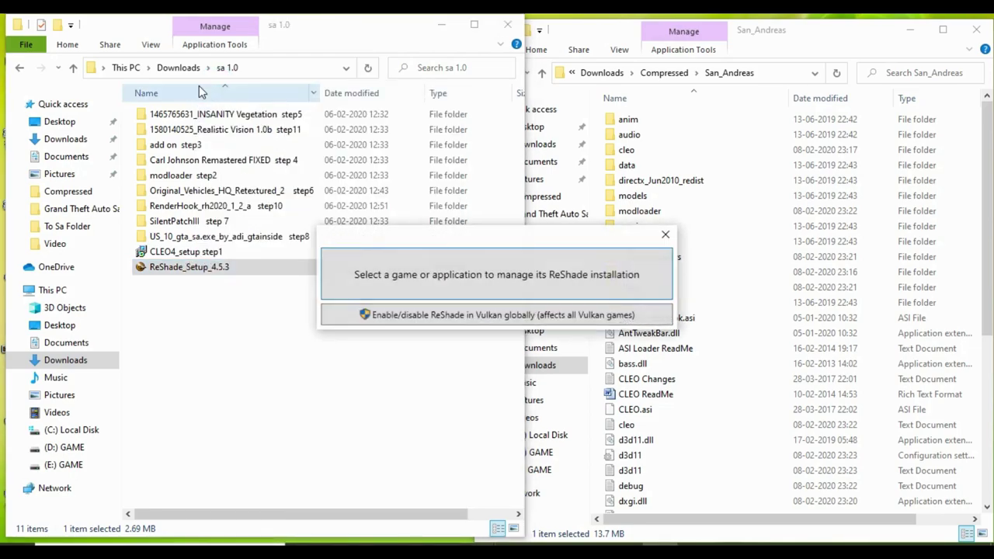
Choose the gta_sa application in San_Andreas as the game whose ReShade installation is managed
{"action": "left_click", "coordinate": [527, 273]}
{"action": "left_click", "coordinate": [632, 436]}
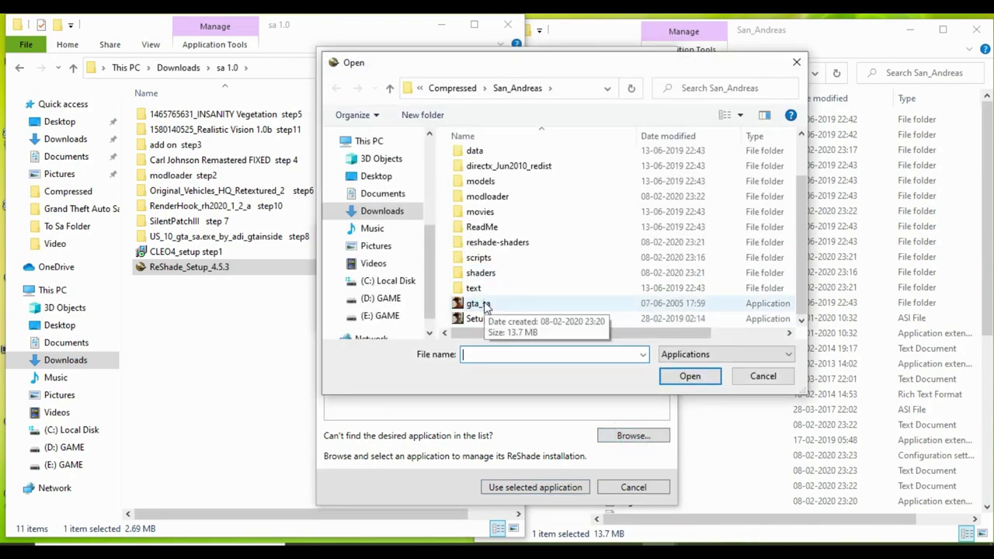
{"action": "double_click", "coordinate": [481, 304]}
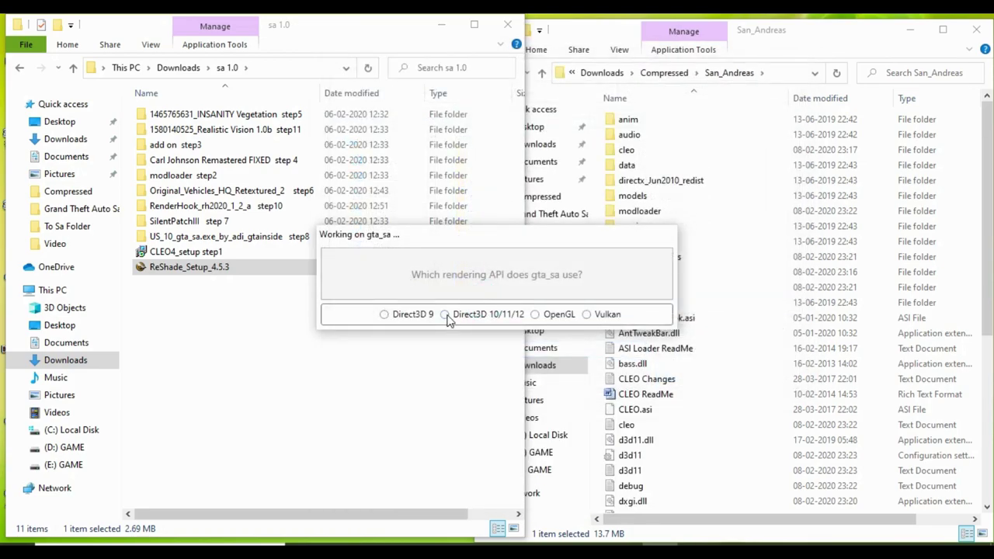
Select Direct3D 10/11/12 as the rendering API, uninstall ReShade from gta_sa, and close the setup tool and the sa 1.0 folder
{"action": "left_click", "coordinate": [447, 315]}
{"action": "left_click", "coordinate": [579, 319]}
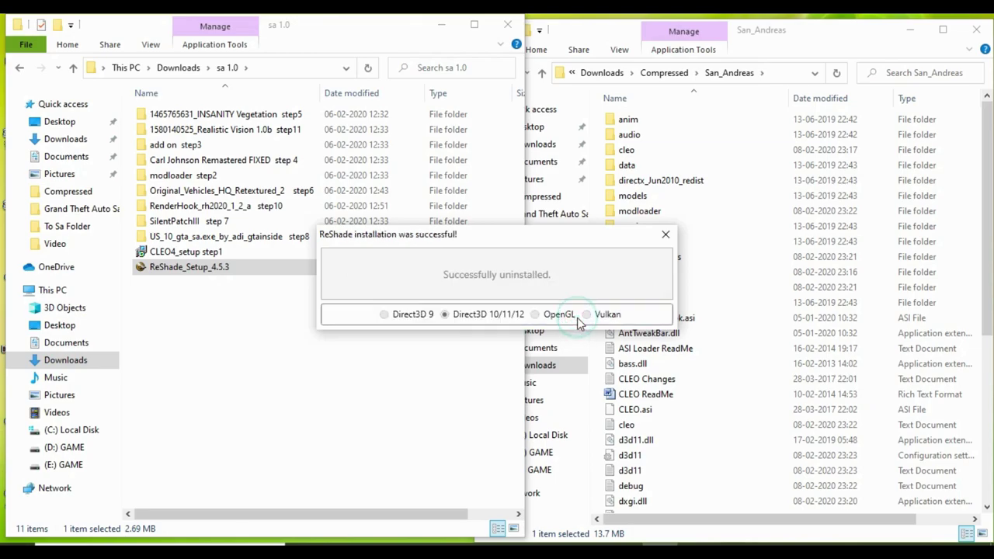
{"action": "left_click", "coordinate": [661, 239]}
{"action": "left_click", "coordinate": [508, 25]}
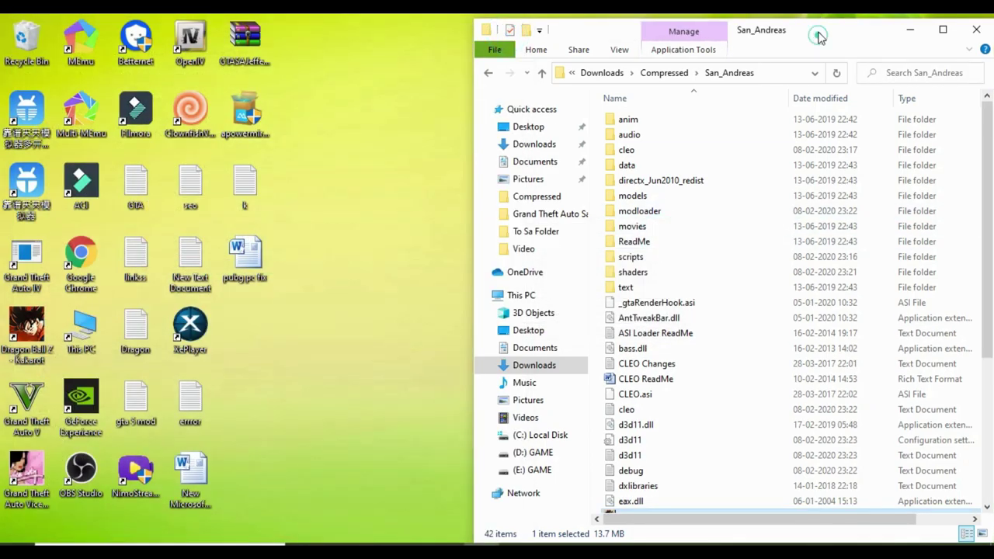
Run gta_sa from San_Andreas as administrator and start it on the NVIDIA GeForce GTX 1660 at 1440 x 900 x 32 (WIDESCREEN)
{"action": "double_click", "coordinate": [816, 34]}
{"action": "scroll", "coordinate": [415, 322], "scroll_direction": "down", "scroll_amount": 5}
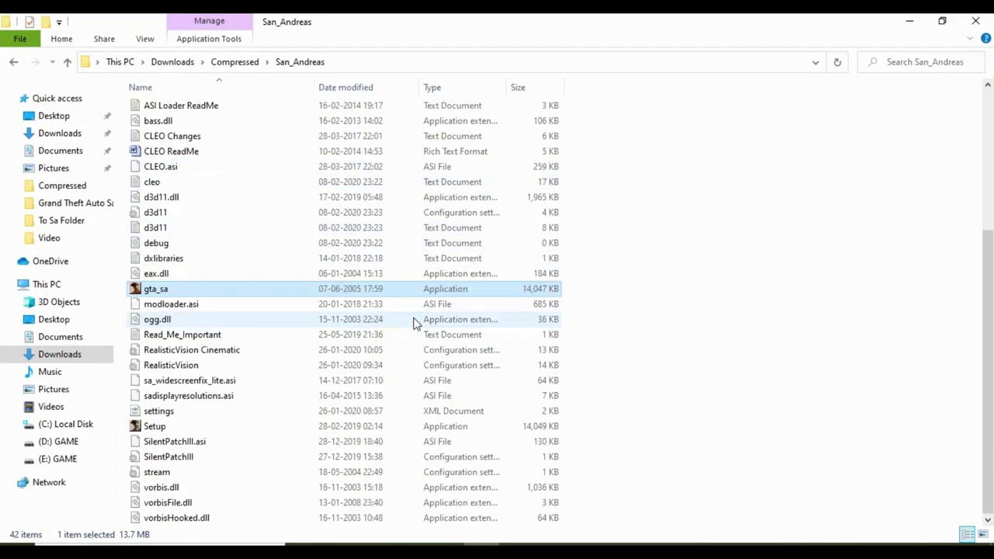
{"action": "right_click", "coordinate": [141, 291]}
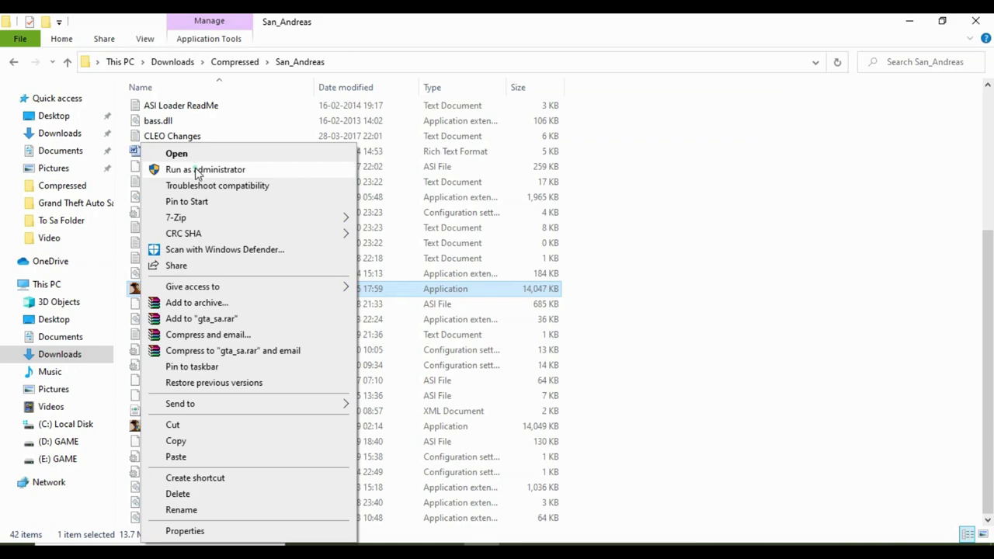
{"action": "left_click", "coordinate": [197, 170]}
{"action": "scroll", "coordinate": [451, 397], "scroll_direction": "up", "scroll_amount": 5}
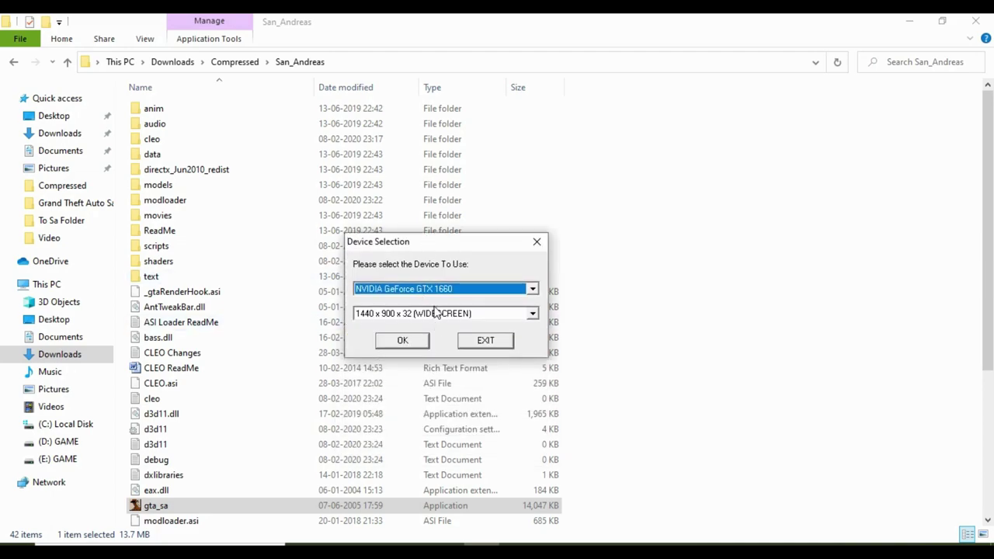
{"action": "left_click", "coordinate": [402, 342]}
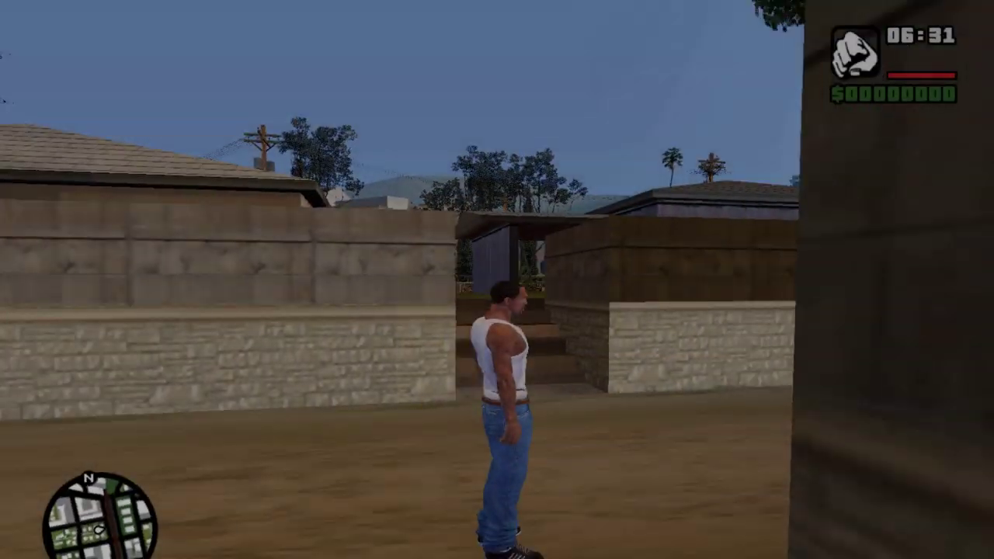
{"action": "key", "text": "w"}
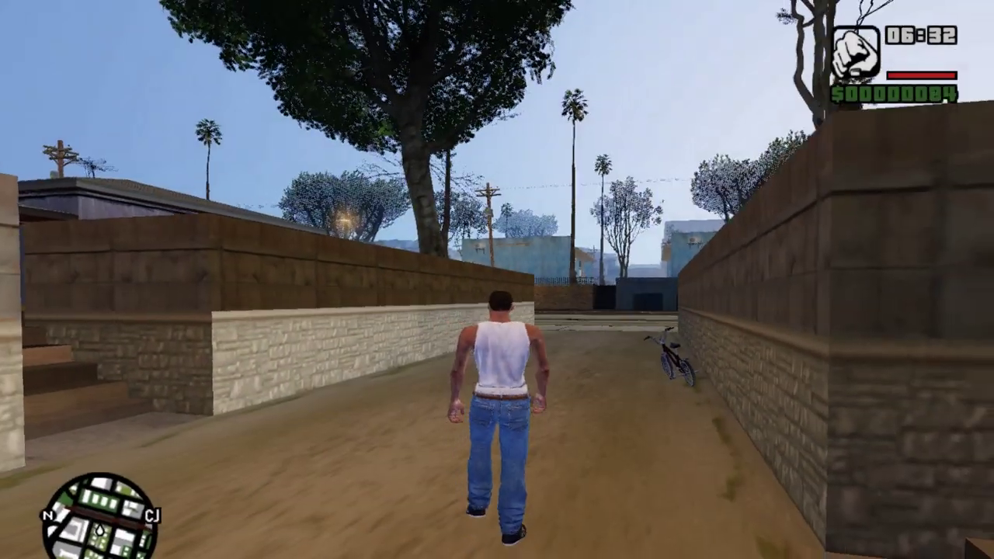
{"action": "key", "text": "shift"}
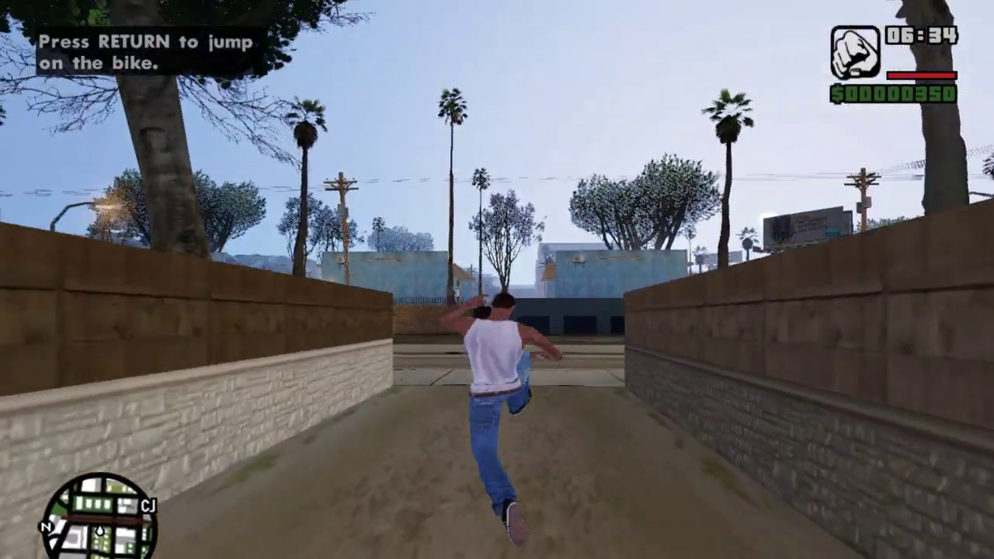
{"action": "key", "text": "a"}
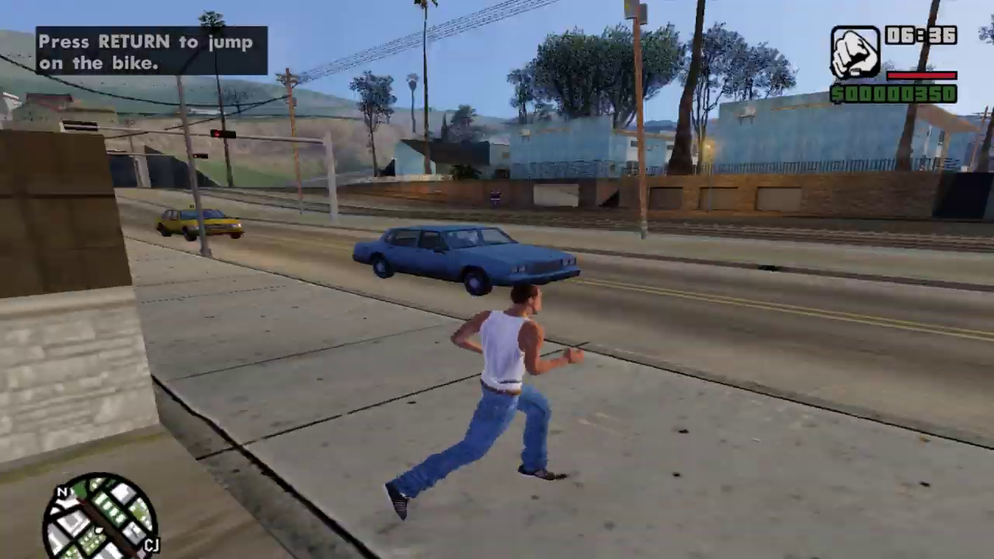
{"action": "key", "text": "d"}
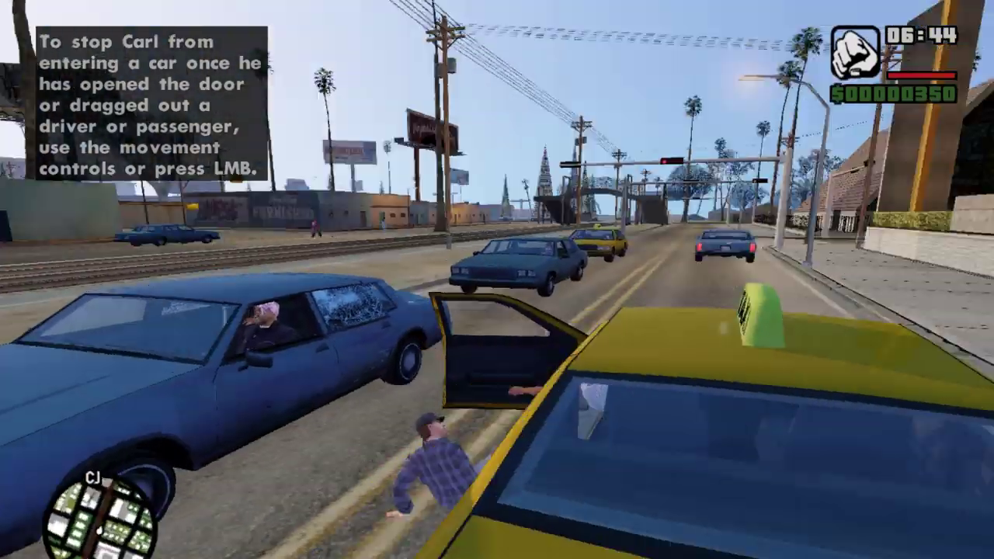
{"action": "key", "text": "w"}
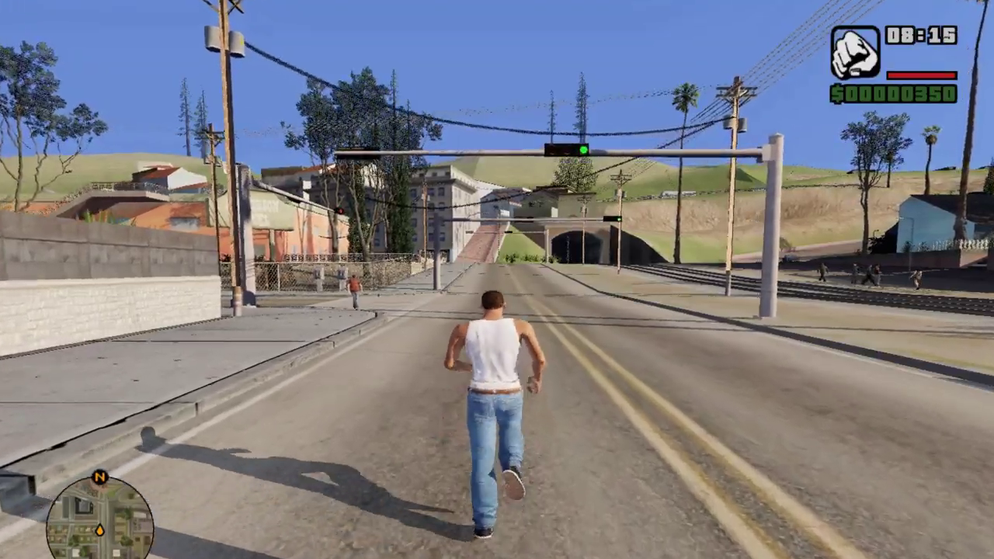
{"action": "key", "text": "w"}
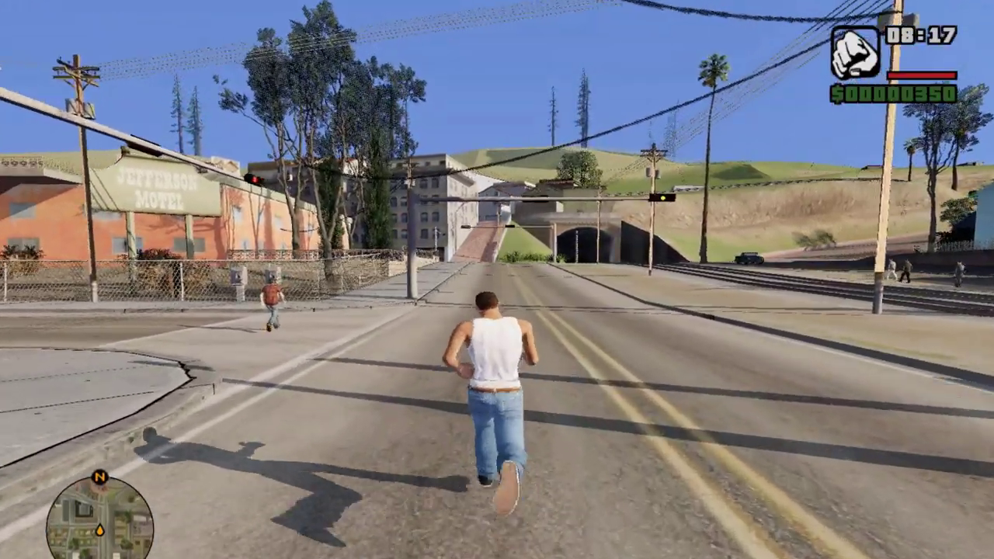
{"action": "key", "text": "w"}
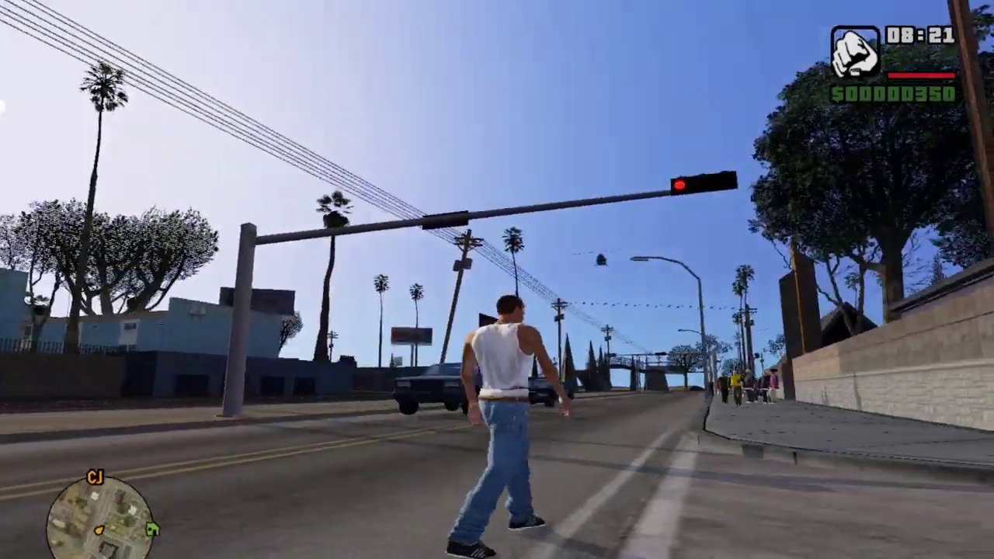
{"action": "key", "text": "w"}
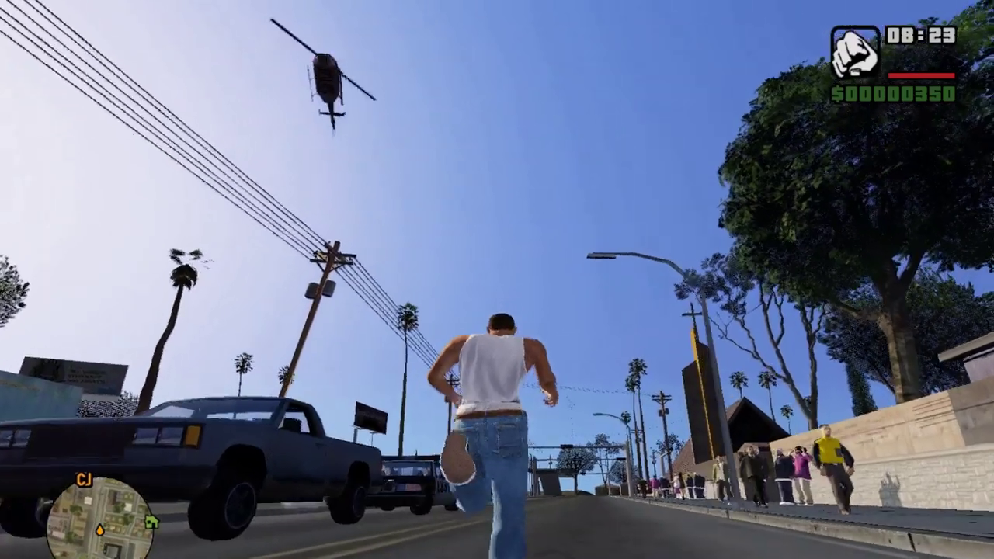
{"action": "key", "text": "w"}
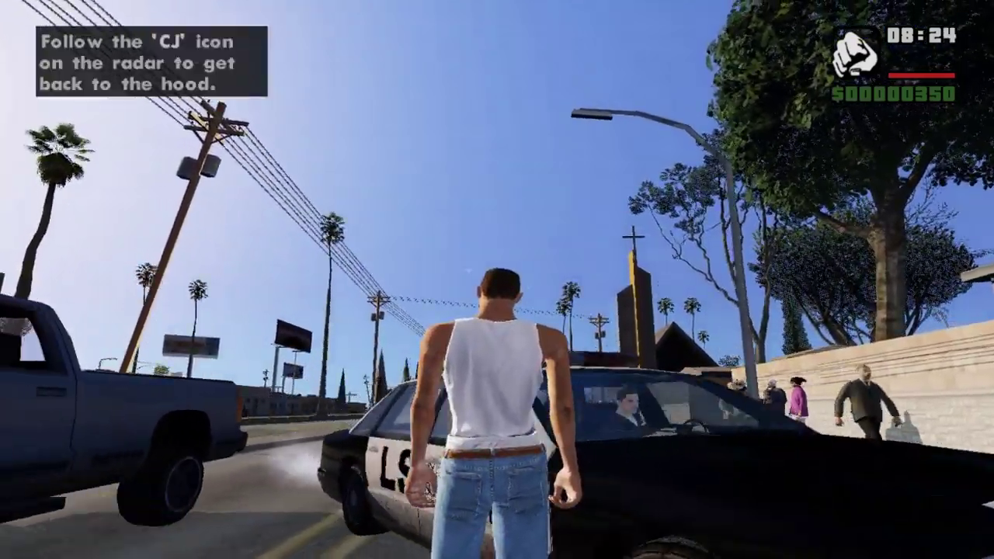
{"action": "key", "text": "w"}
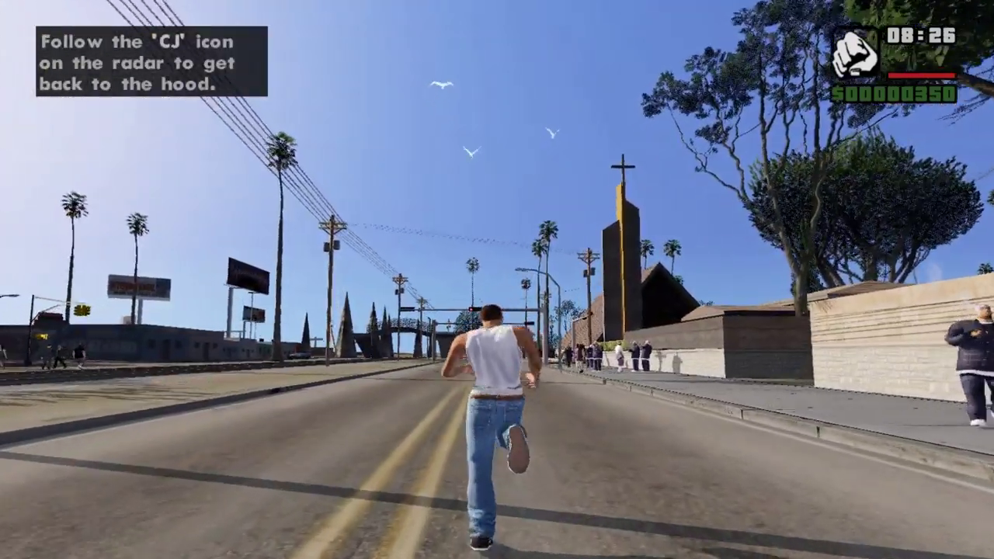
{"action": "key", "text": "w"}
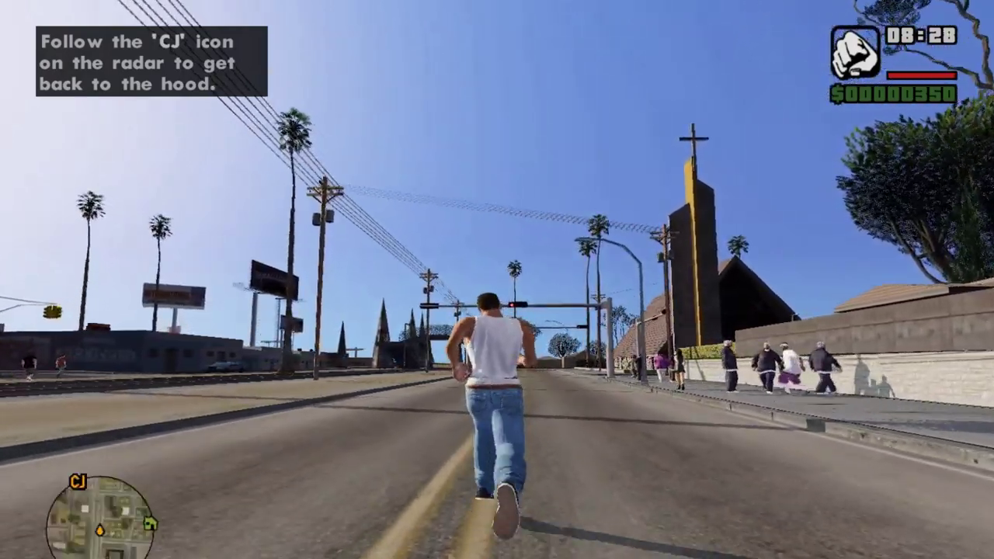
{"action": "key", "text": "w"}
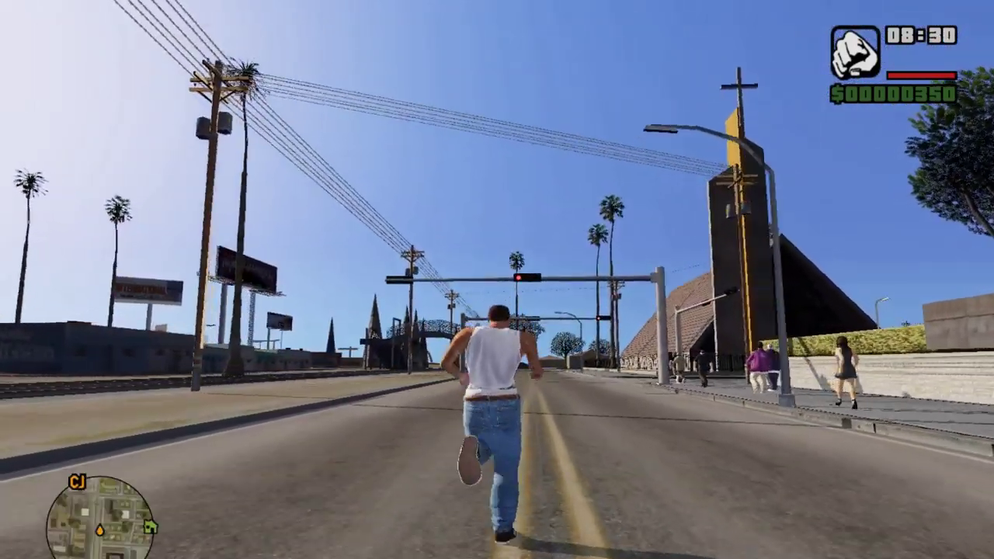
{"action": "key", "text": "w"}
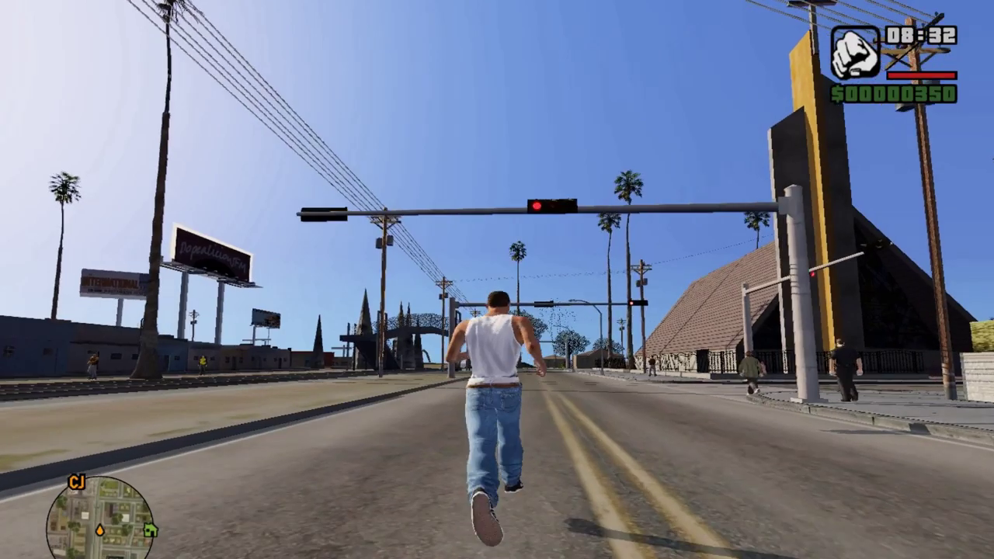
{"action": "key", "text": "w"}
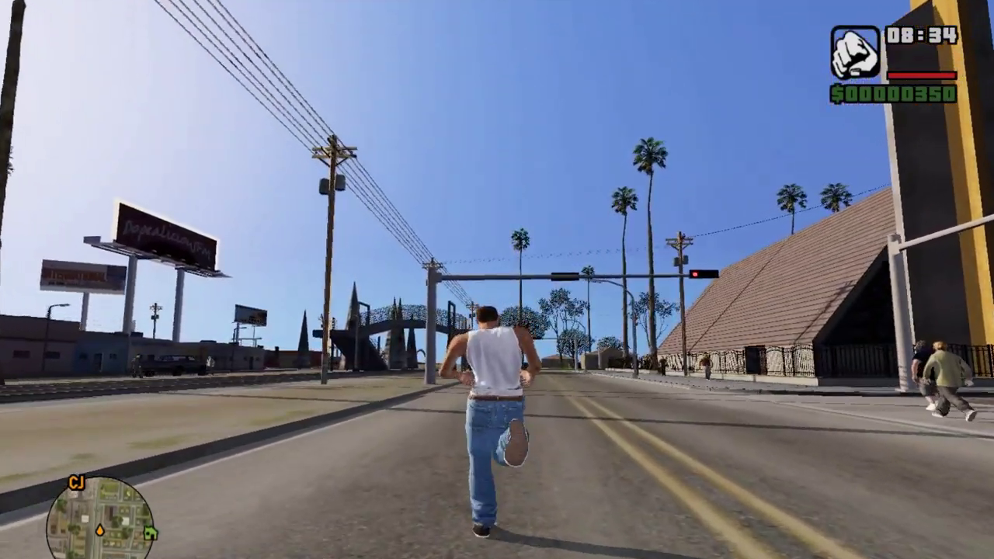
{"action": "key", "text": "w"}
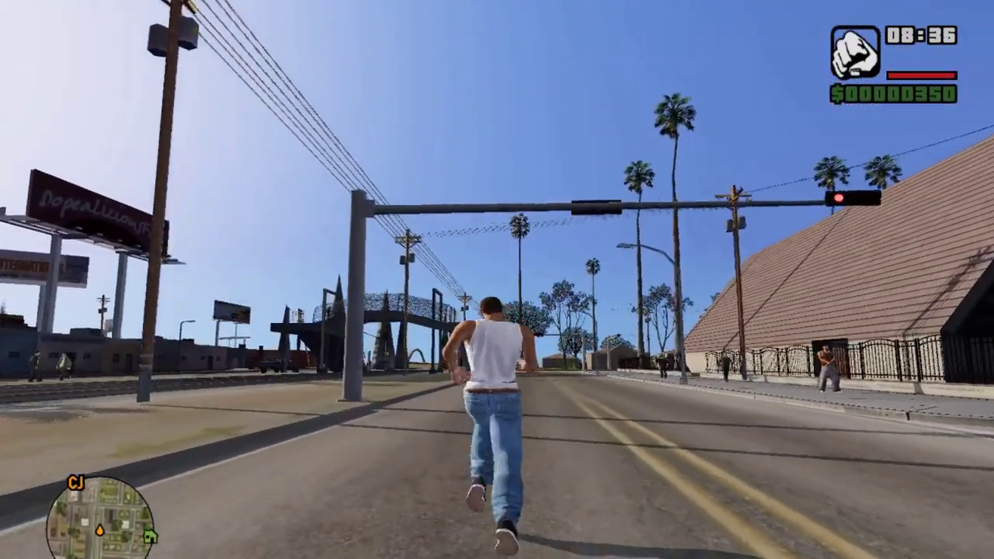
{"action": "key", "text": "w"}
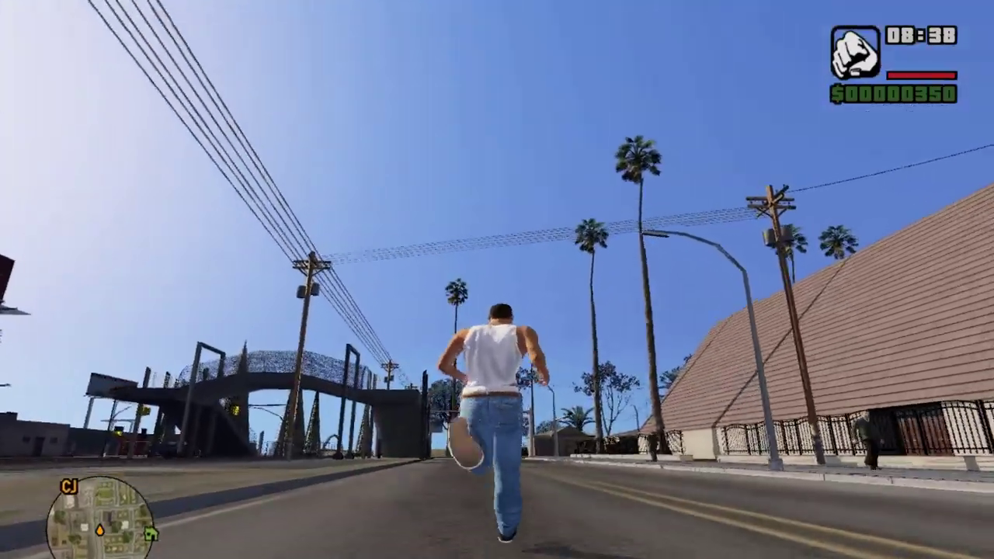
{"action": "key", "text": "w"}
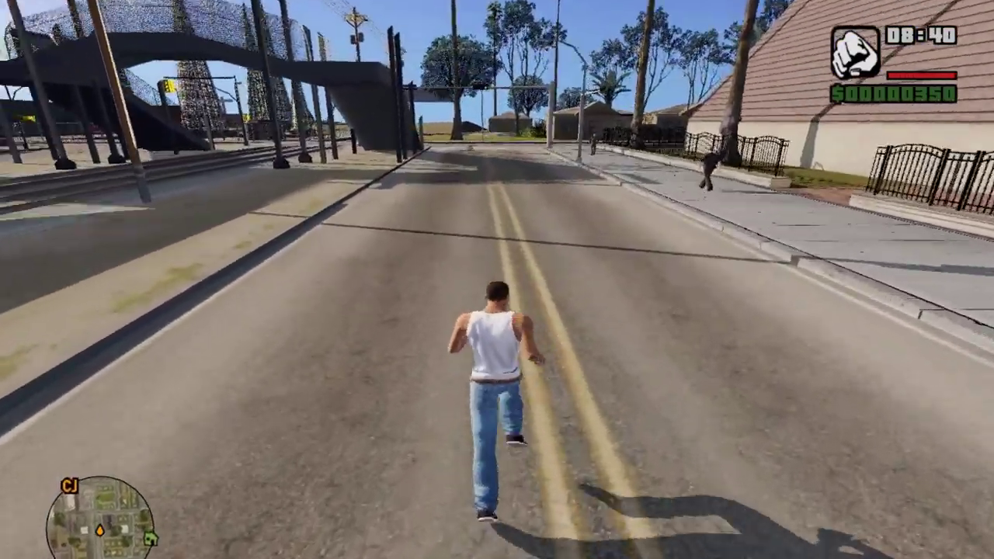
{"action": "key", "text": "w"}
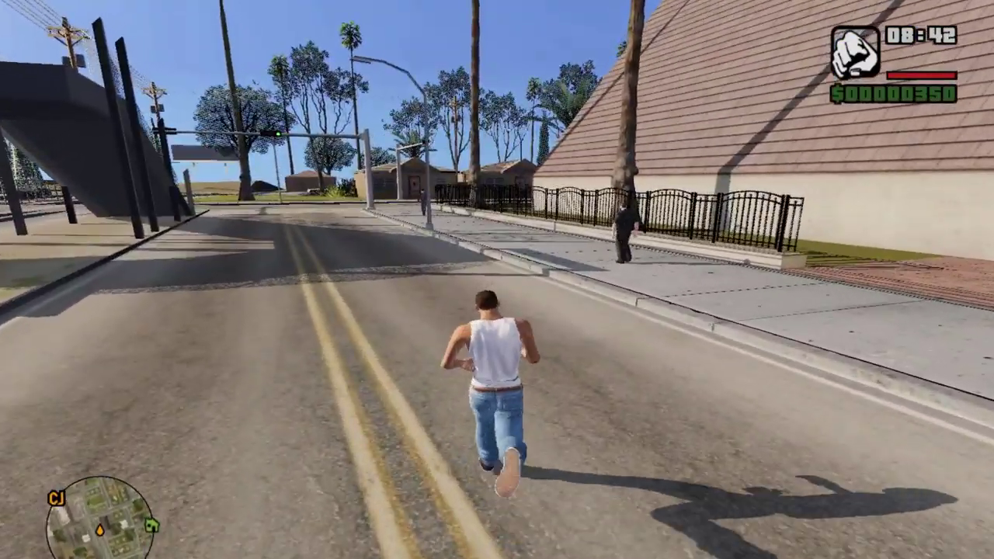
{"action": "key", "text": "w"}
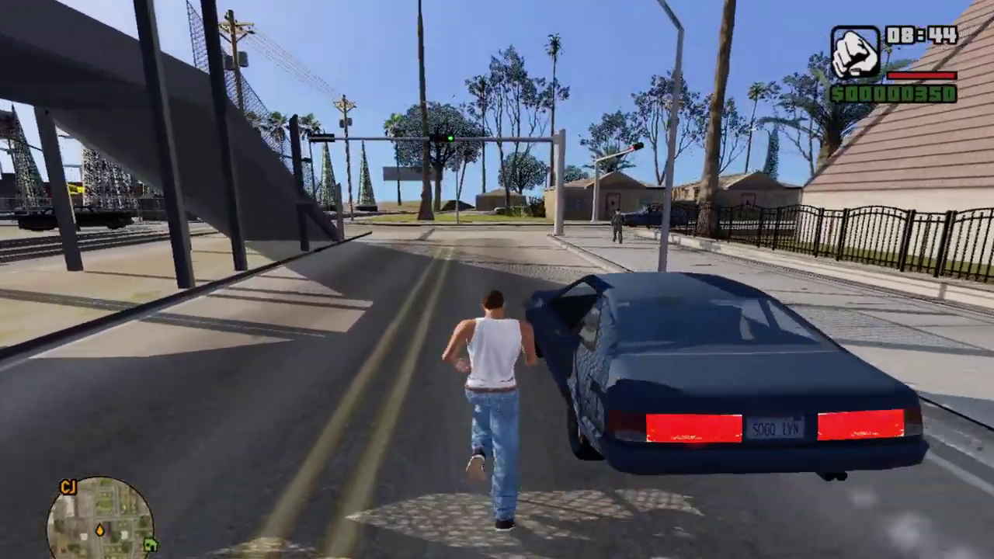
{"action": "key", "text": "w"}
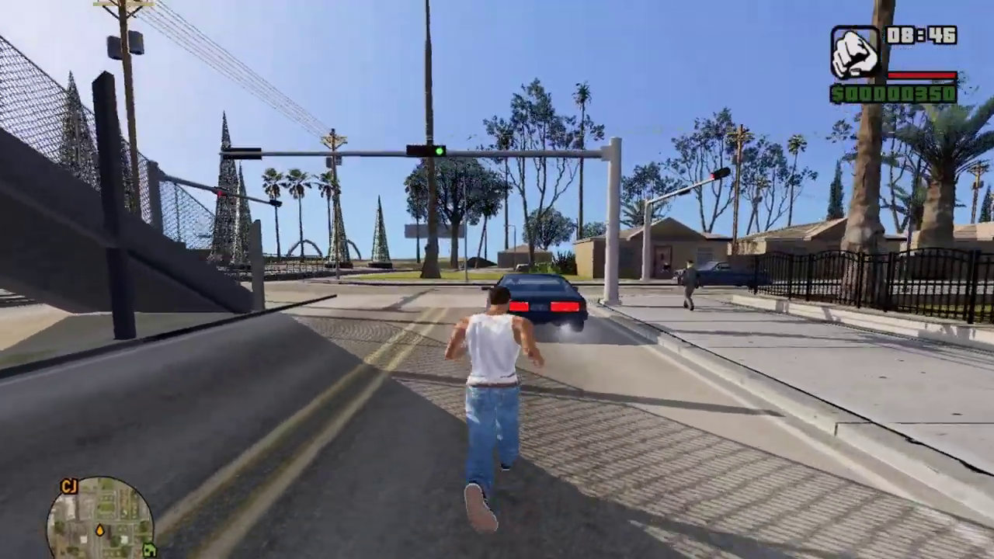
{"action": "key", "text": "w"}
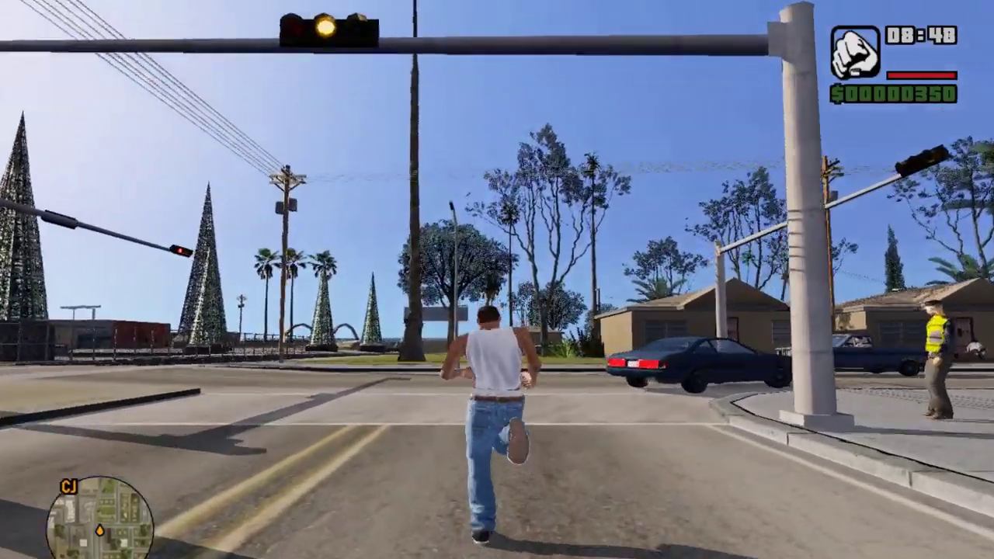
{"action": "key", "text": "w"}
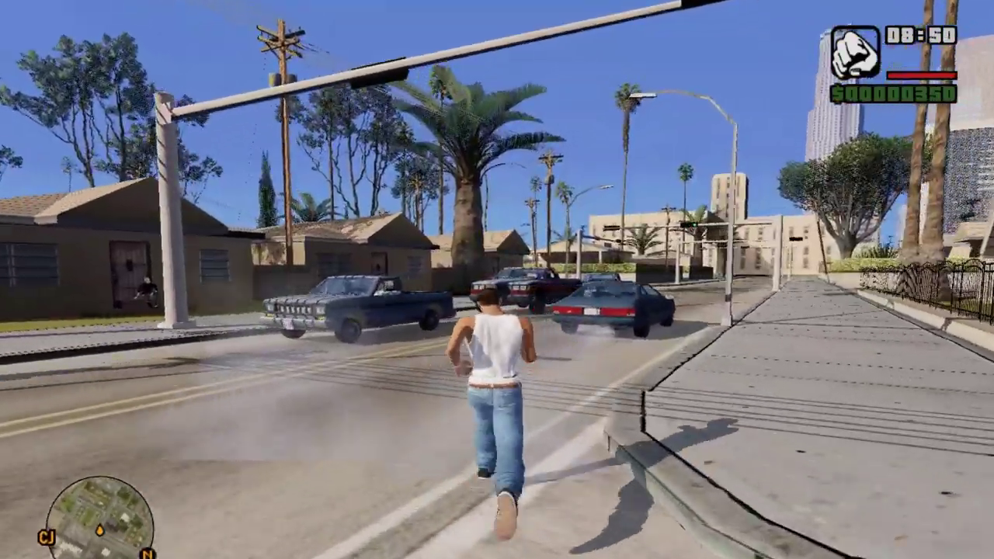
{"action": "key", "text": "w"}
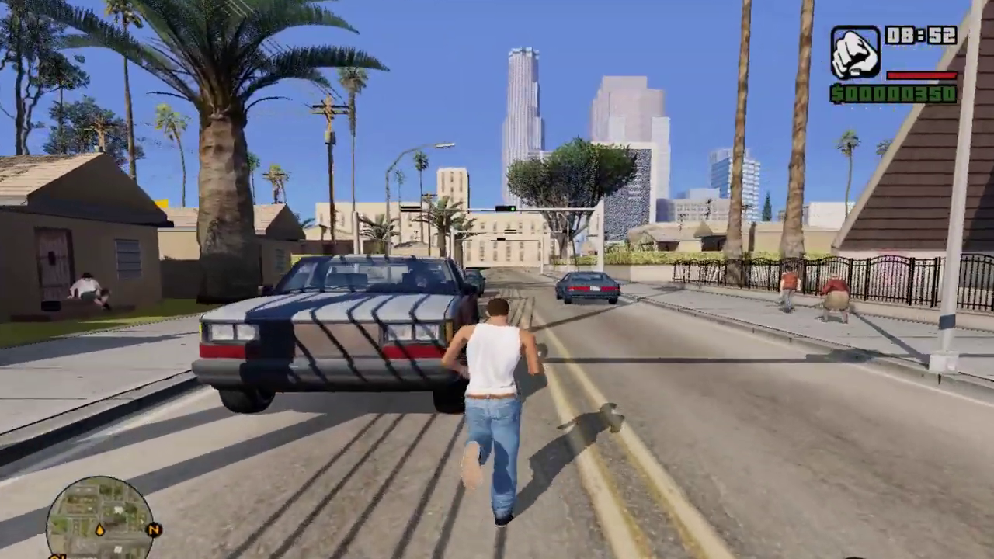
{"action": "key", "text": "w"}
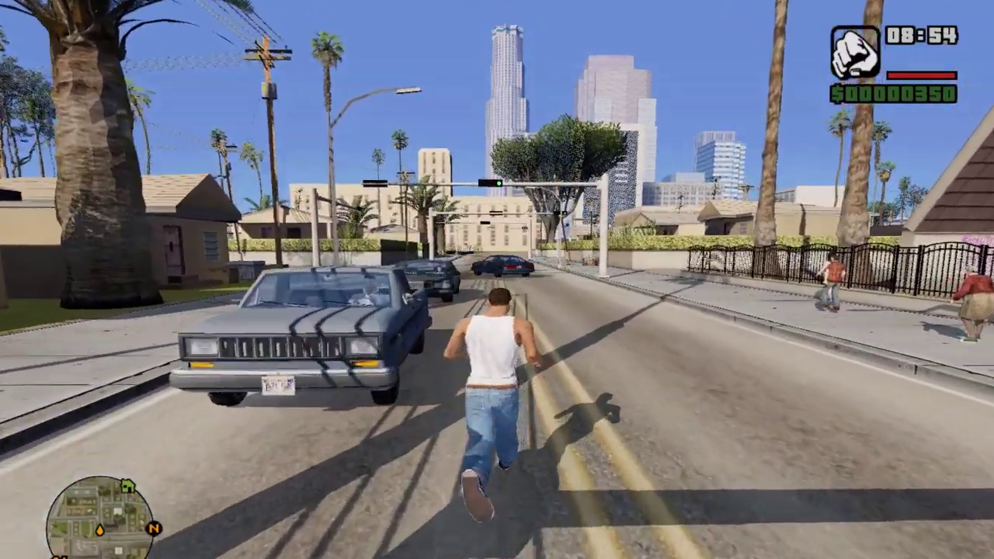
{"action": "key", "text": "w"}
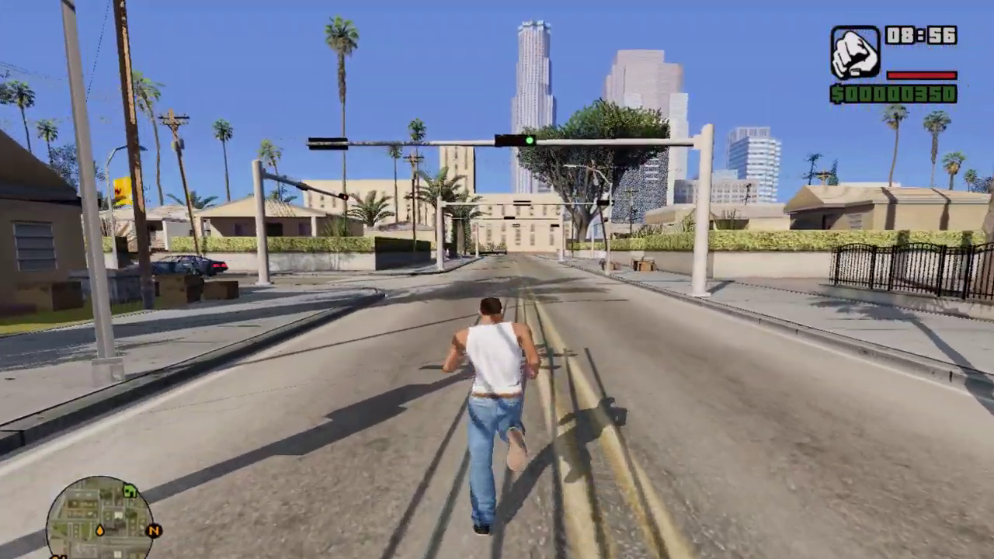